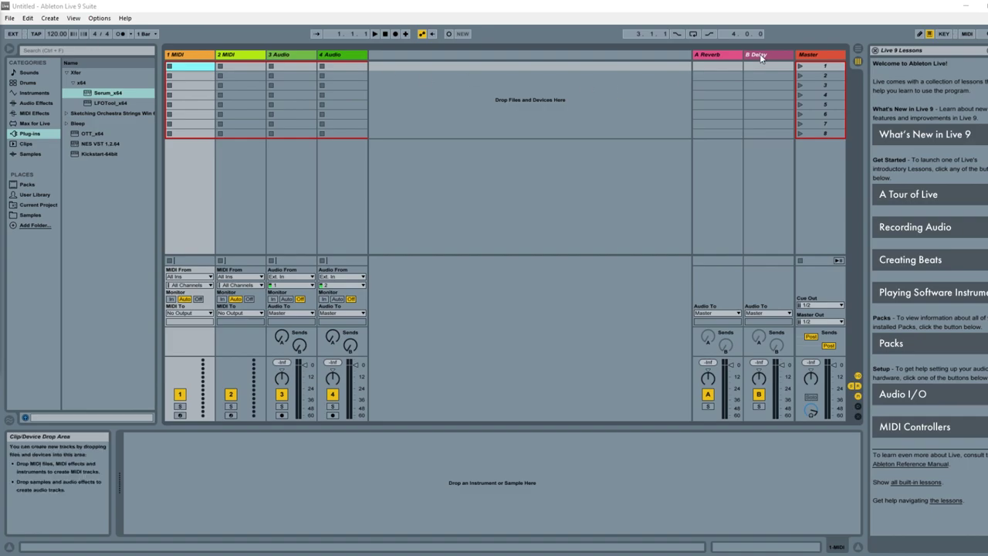
# Switch to the arrangement timeline and load the Serum_x64 plug-in onto the first MIDI track.
pyautogui.click(857, 48)
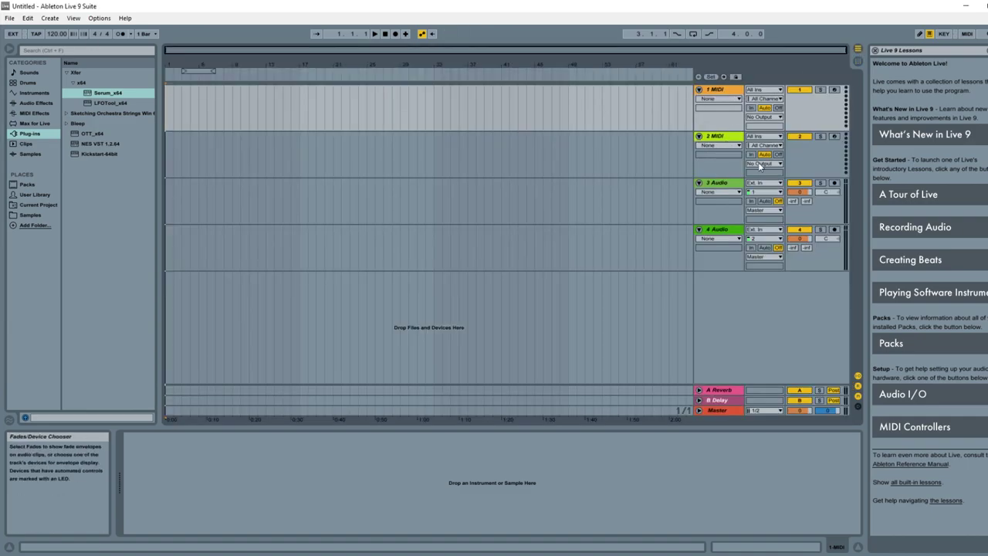
pyautogui.moveTo(109, 93); pyautogui.dragTo(824, 118)
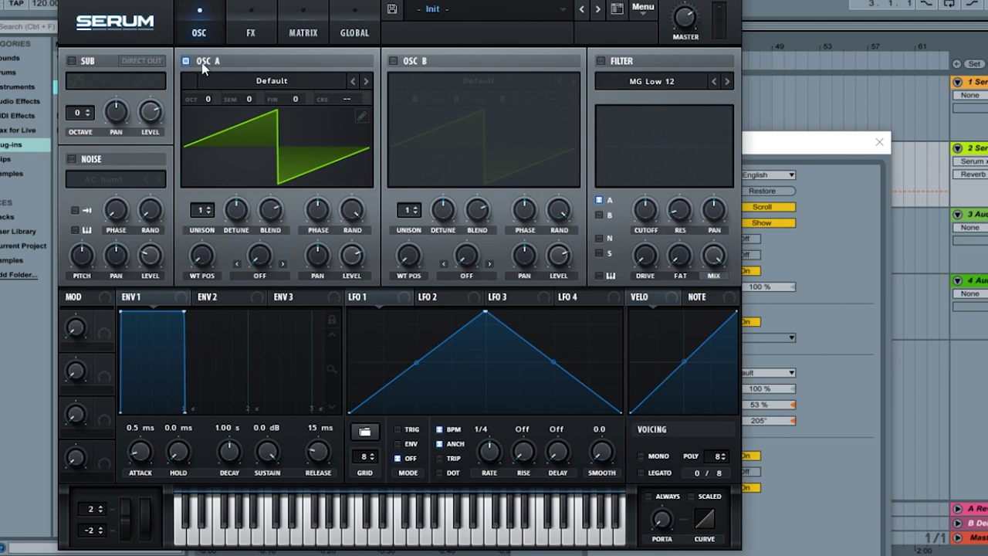
# Load the analog Basic_McB wavetable into oscillator A and select its sine-like frame 86 in the table editor.
pyautogui.click(280, 86)
pyautogui.moveTo(277, 104)
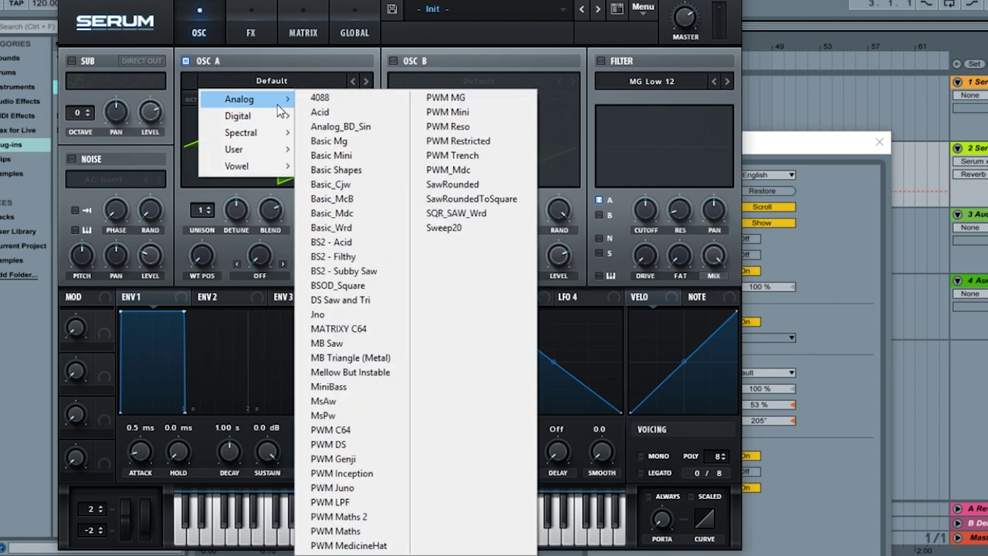
pyautogui.click(334, 199)
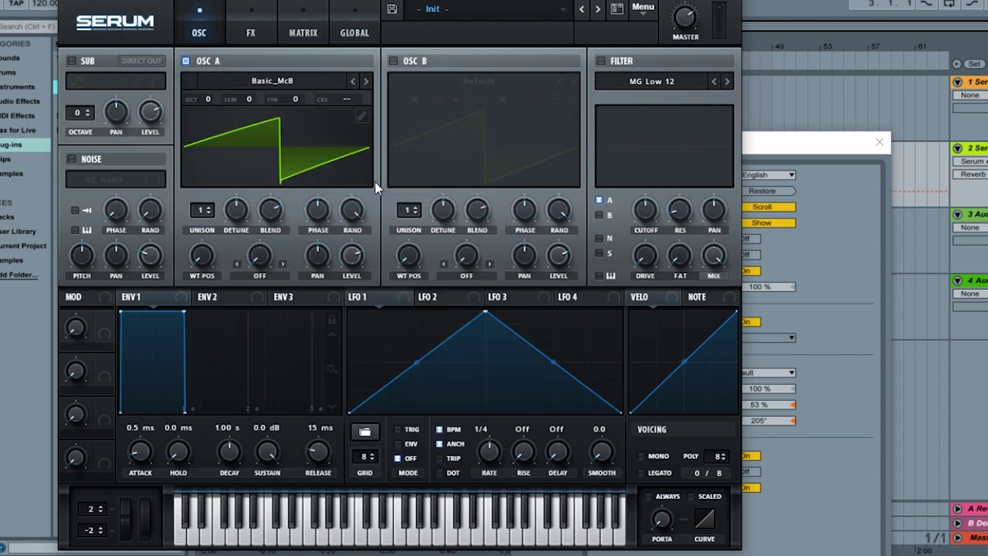
pyautogui.click(361, 116)
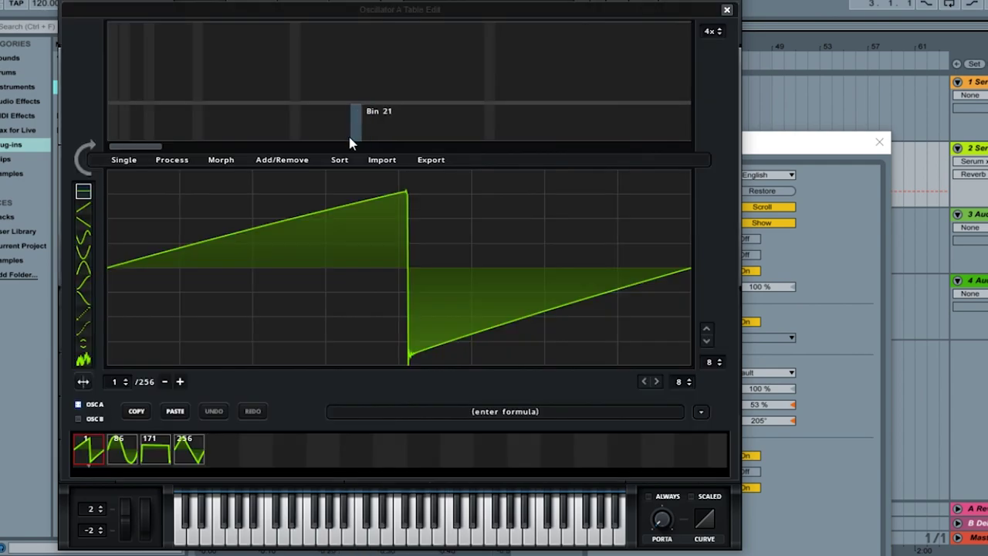
pyautogui.click(110, 455)
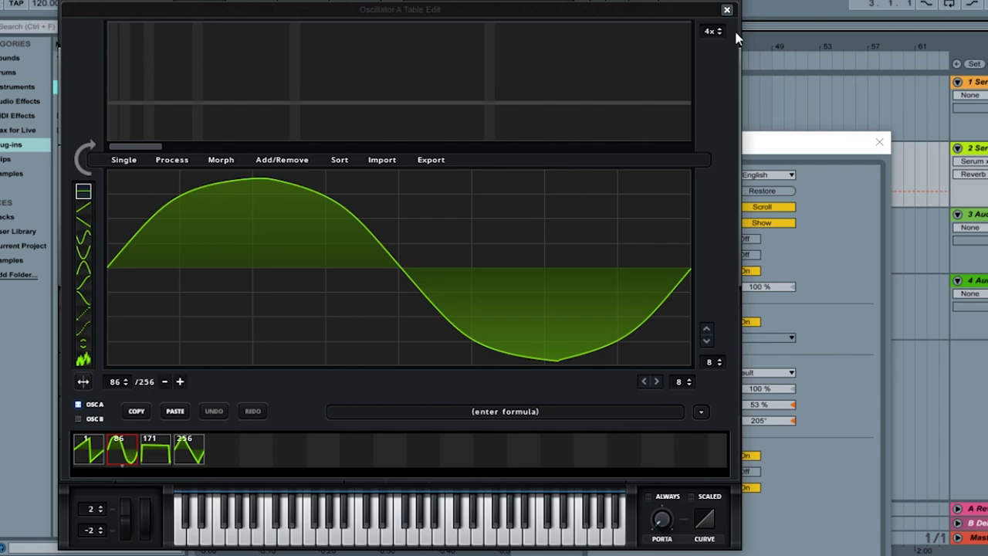
pyautogui.click(726, 10)
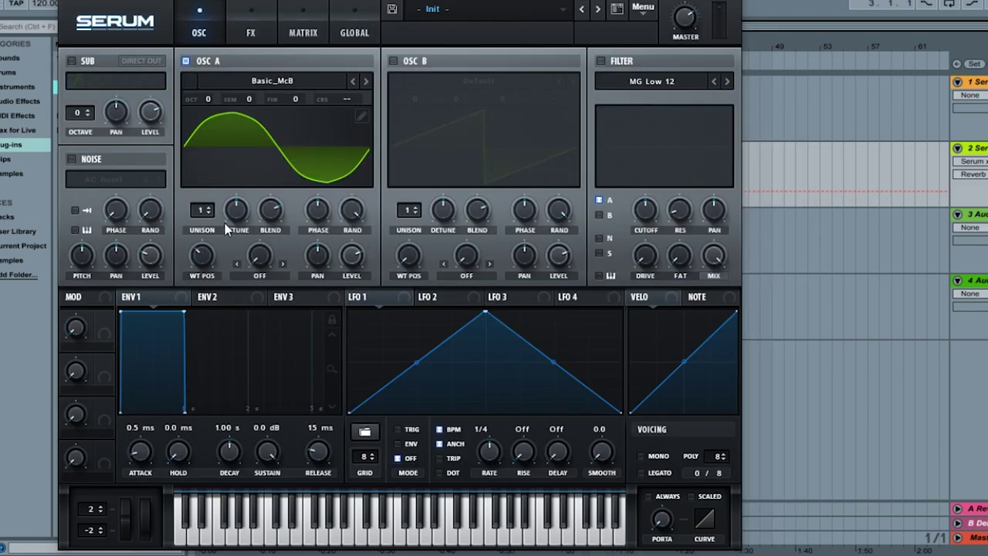
# Give oscillator A 8 unison voices, adjust its detune and blend, and lower its wavetable position to a partly saw-shaped wave.
pyautogui.scroll(5, 209, 206)
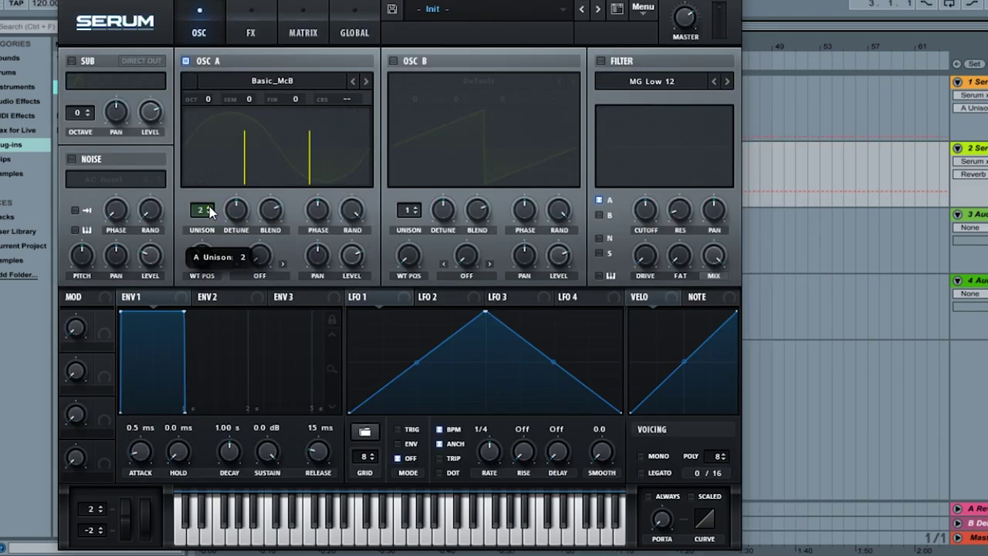
pyautogui.scroll(2, 210, 207)
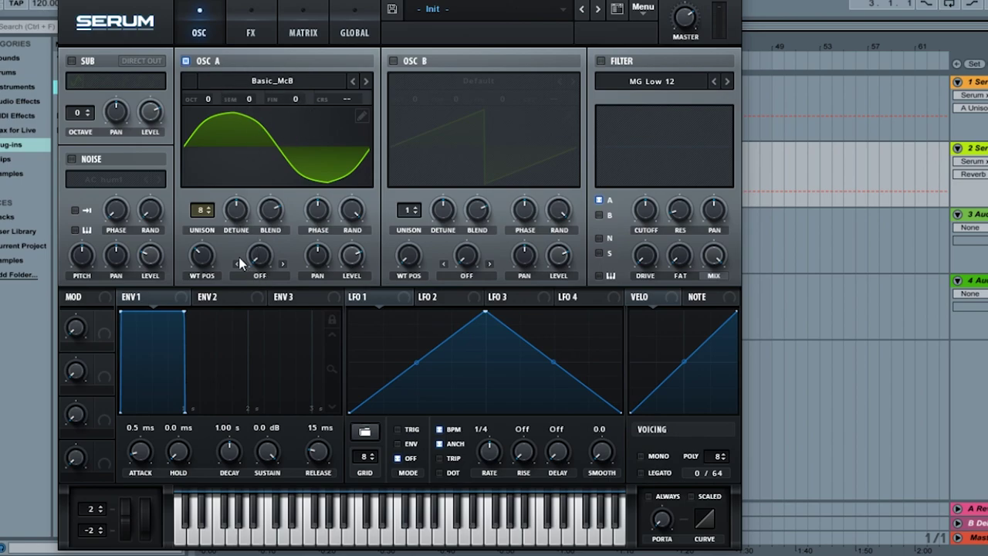
pyautogui.moveTo(225, 229); pyautogui.dragTo(274, 198)
pyautogui.moveTo(196, 260); pyautogui.dragTo(203, 288)
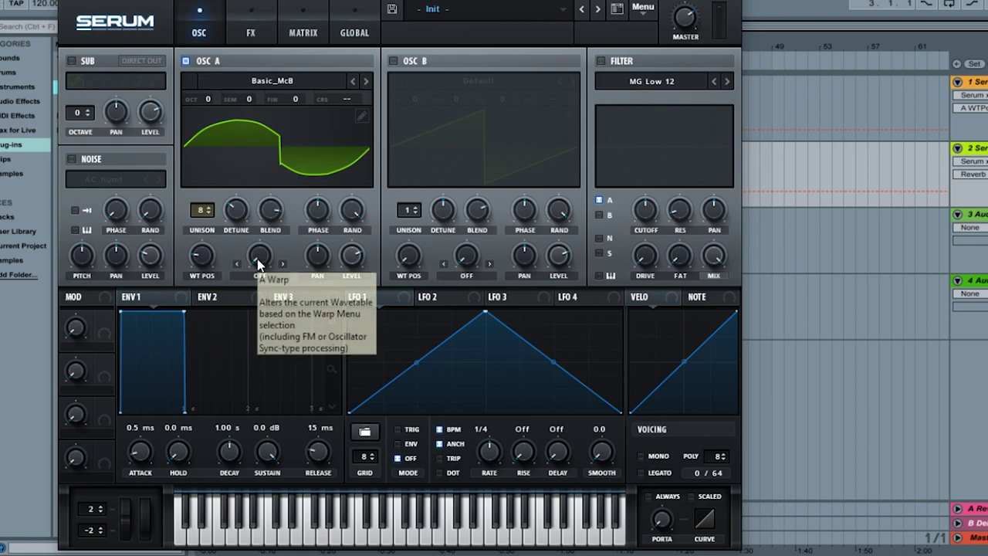
# Set oscillator A's warp mode to Bend + and turn its level down.
pyautogui.click(284, 264)
pyautogui.click(284, 265)
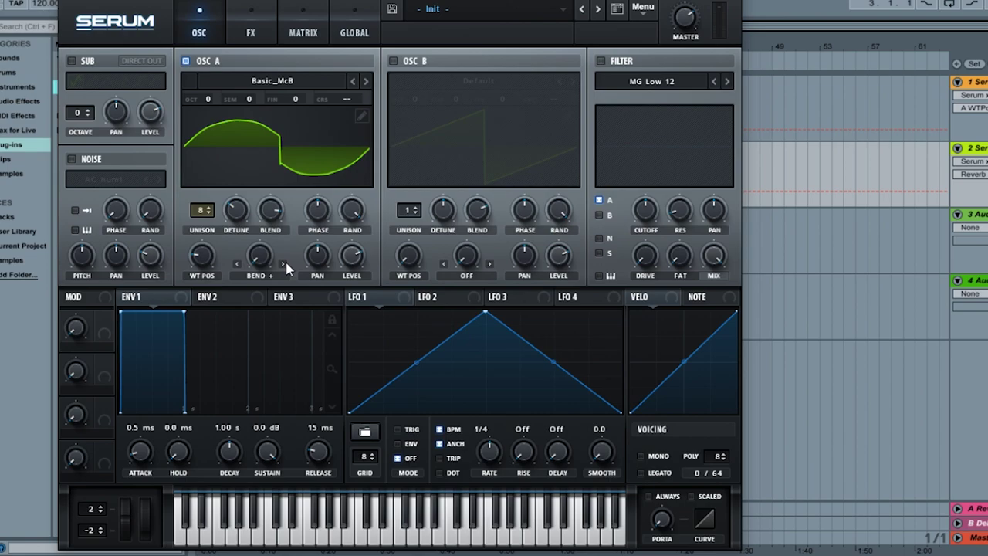
pyautogui.click(349, 260)
# Enable oscillator B, load the analog Basic Shapes wavetable, and move its wavetable position to the triangle in frame 3.
pyautogui.click(393, 60)
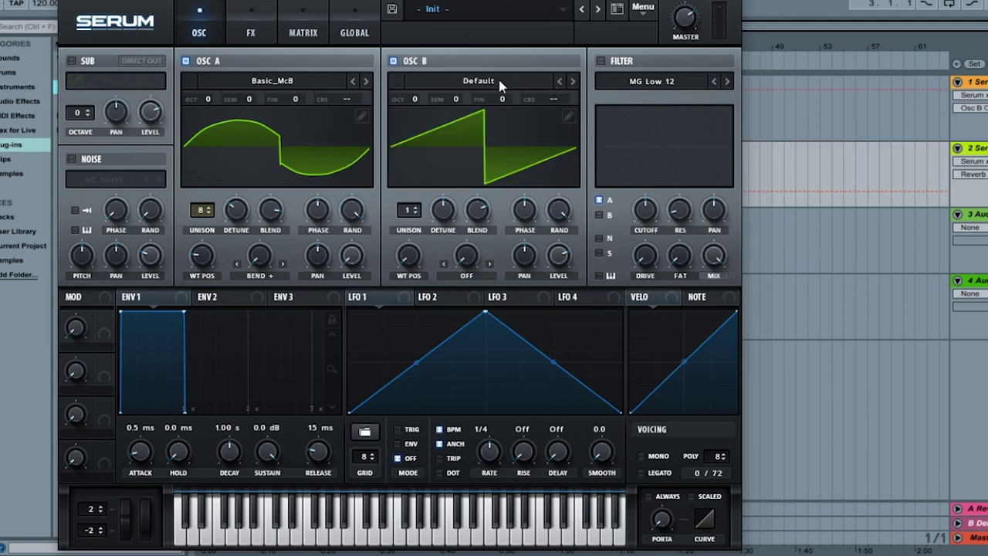
pyautogui.click(478, 85)
pyautogui.moveTo(488, 107)
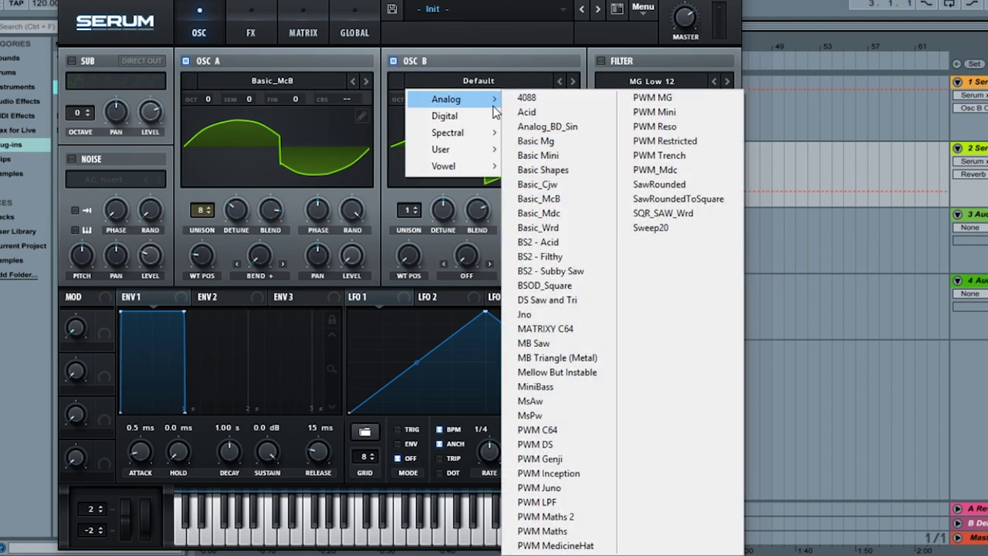
pyautogui.click(577, 171)
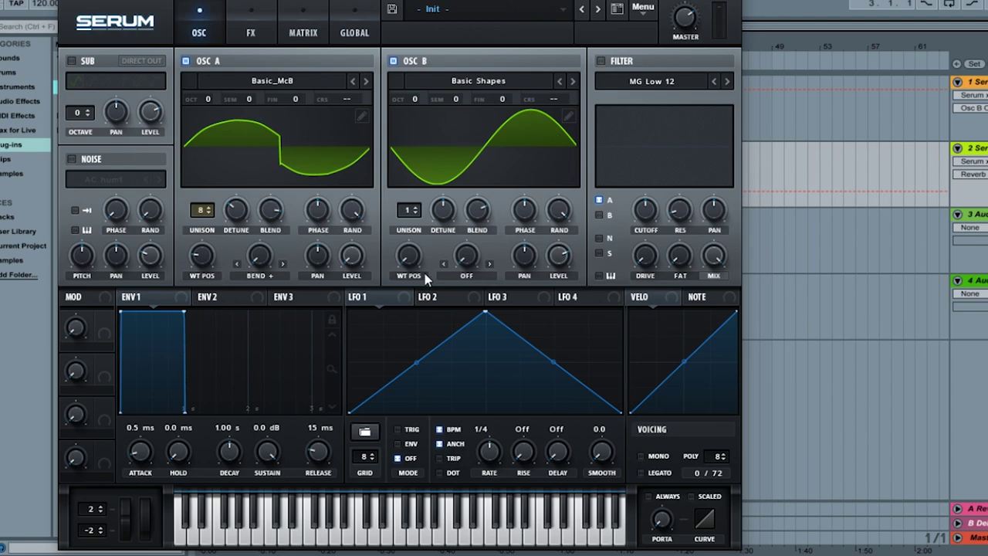
pyautogui.moveTo(407, 262); pyautogui.dragTo(400, 189)
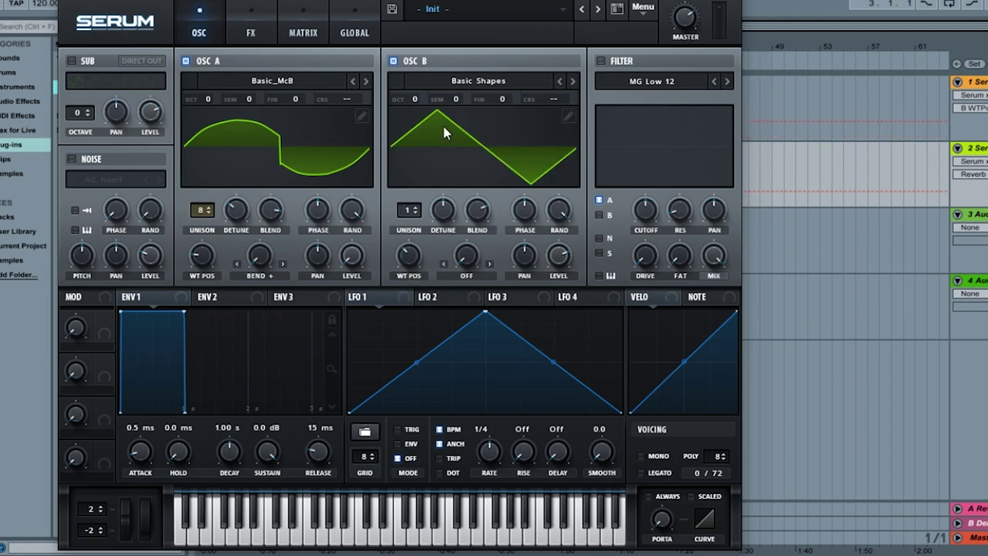
# Redraw frame 3 of oscillator B's wavetable as a sawtooth with two rising ramps, and close the table editor.
pyautogui.click(568, 115)
pyautogui.click(84, 207)
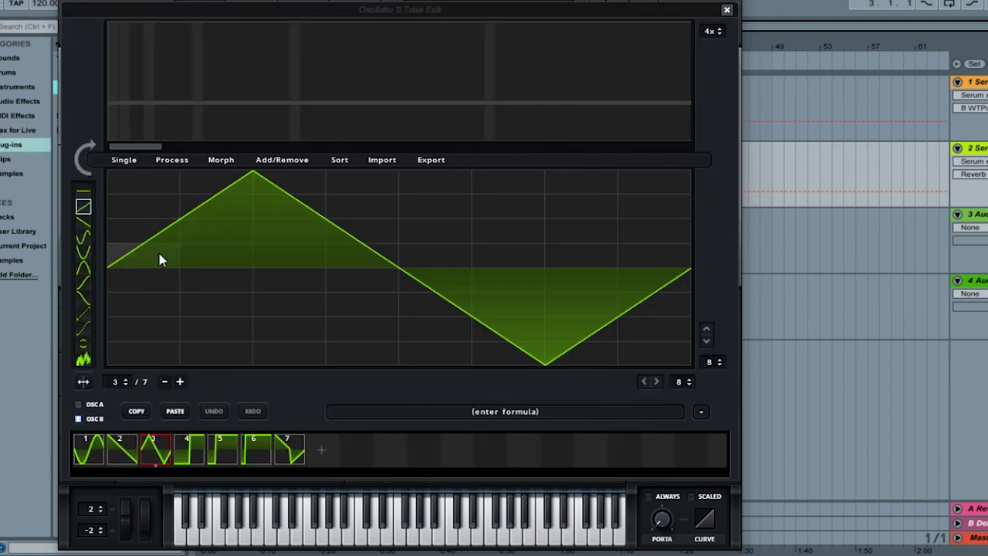
pyautogui.click(159, 253)
pyautogui.click(240, 219)
pyautogui.moveTo(239, 218); pyautogui.dragTo(363, 178)
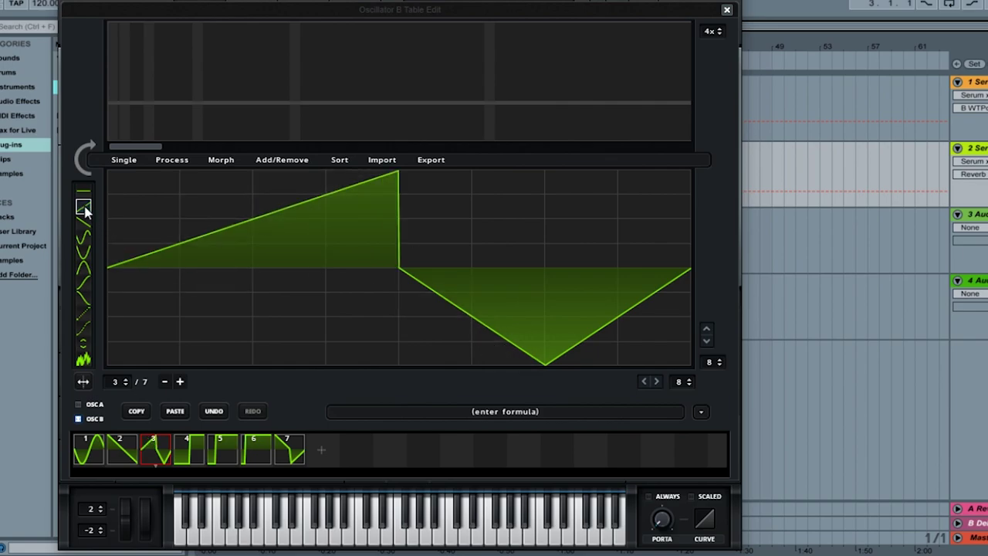
pyautogui.moveTo(690, 269)
pyautogui.mouseDown()
pyautogui.moveTo(566, 322)
pyautogui.moveTo(399, 363)
pyautogui.mouseUp()
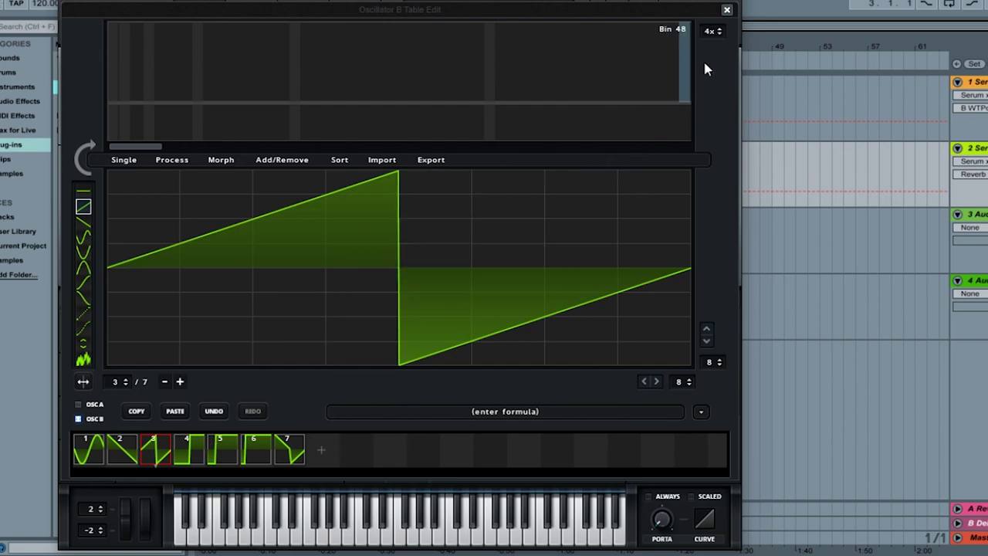
pyautogui.click(727, 9)
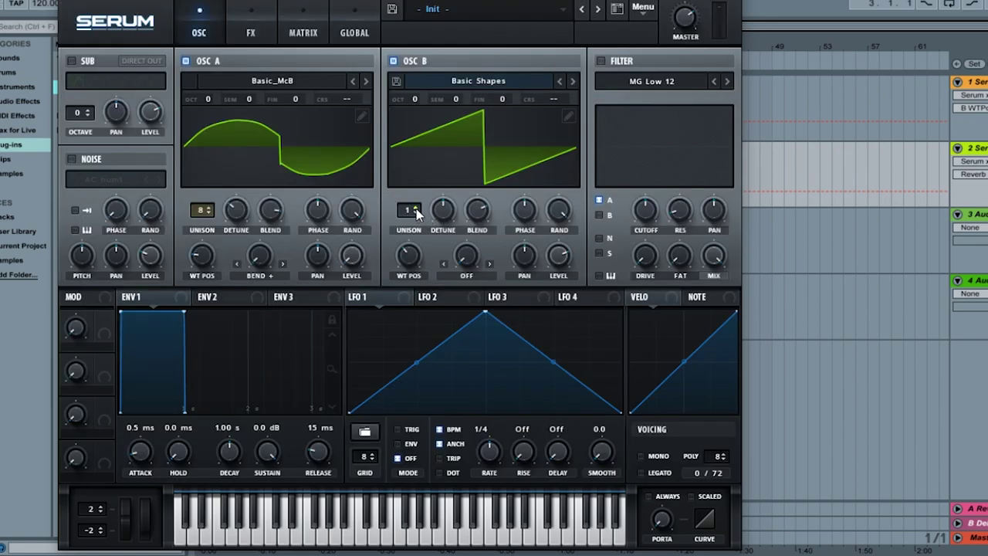
# Give oscillator B 4 unison voices, adjust detune and blend, set its warp mode to Bend +, and turn its level down.
pyautogui.scroll(3, 416, 210)
pyautogui.click(446, 216)
pyautogui.moveTo(445, 214); pyautogui.dragTo(480, 206)
pyautogui.click(490, 264)
pyautogui.click(491, 264)
pyautogui.click(564, 262)
# Enable the filter, route oscillator B into it, lower the cutoff, and raise the resonance and fat amounts slightly.
pyautogui.click(601, 61)
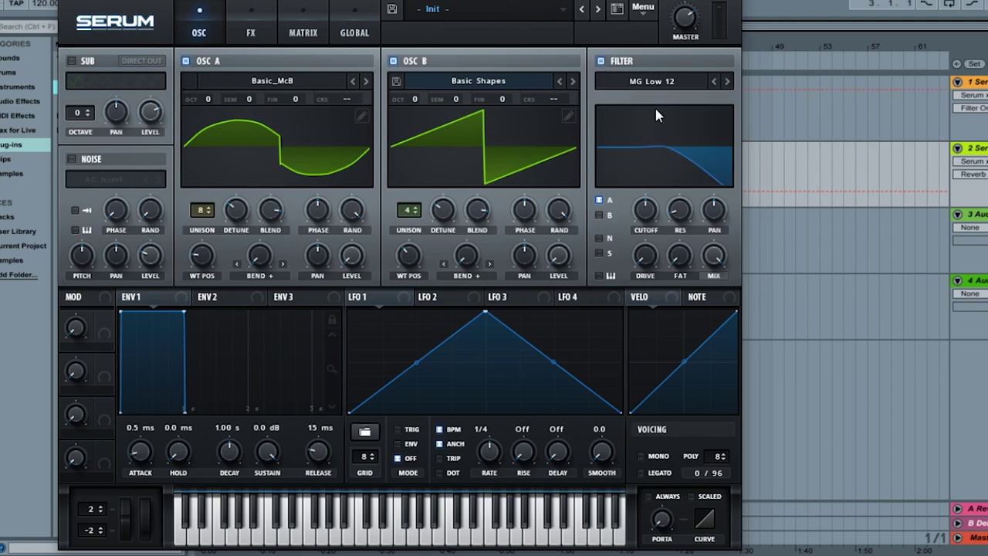
pyautogui.click(600, 216)
pyautogui.moveTo(645, 207); pyautogui.dragTo(655, 303)
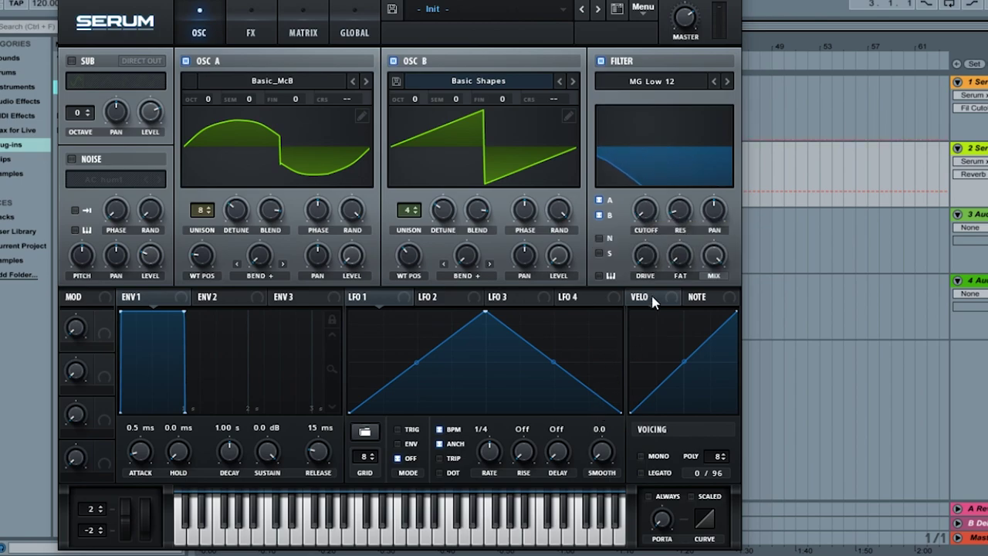
pyautogui.moveTo(674, 209); pyautogui.dragTo(674, 200)
pyautogui.moveTo(682, 268); pyautogui.dragTo(668, 236)
# Audition the filtered patch by playing several notes on the on-screen keyboard.
pyautogui.click(446, 545)
pyautogui.click(397, 543)
pyautogui.click(375, 543)
pyautogui.click(413, 539)
pyautogui.click(427, 536)
pyautogui.click(375, 540)
pyautogui.click(453, 537)
pyautogui.click(413, 538)
# Set envelope 1's release to 237 ms and its attack to 0.0 ms.
pyautogui.moveTo(185, 411); pyautogui.dragTo(224, 411)
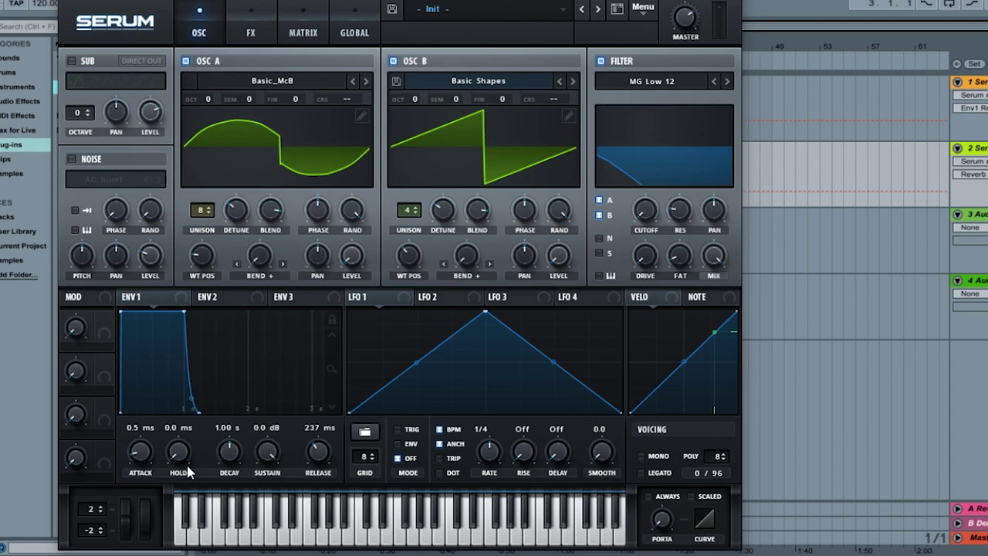
pyautogui.moveTo(139, 453); pyautogui.dragTo(130, 479)
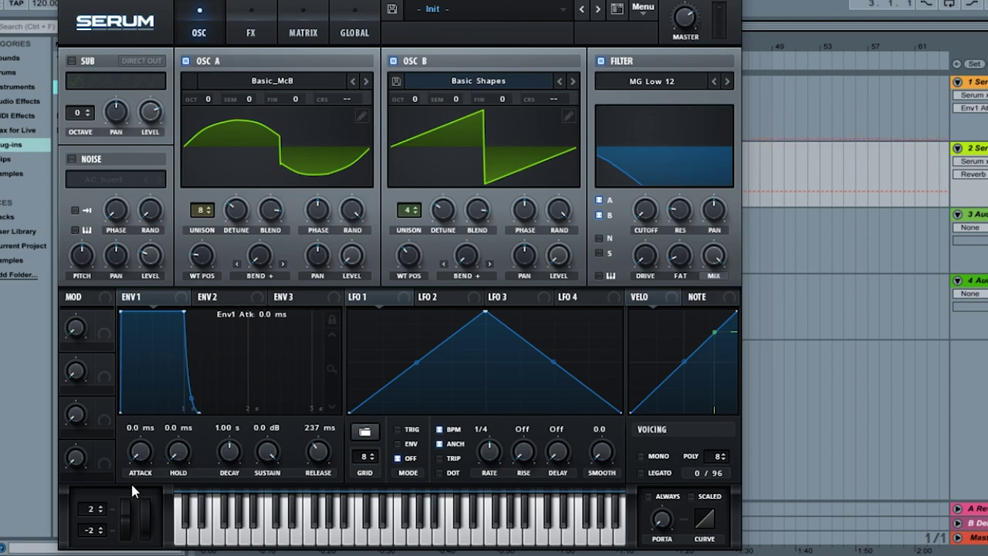
# Set envelope 2's attack to 0.0 ms, decay to 170 ms and sustain to 0.00%.
pyautogui.click(221, 300)
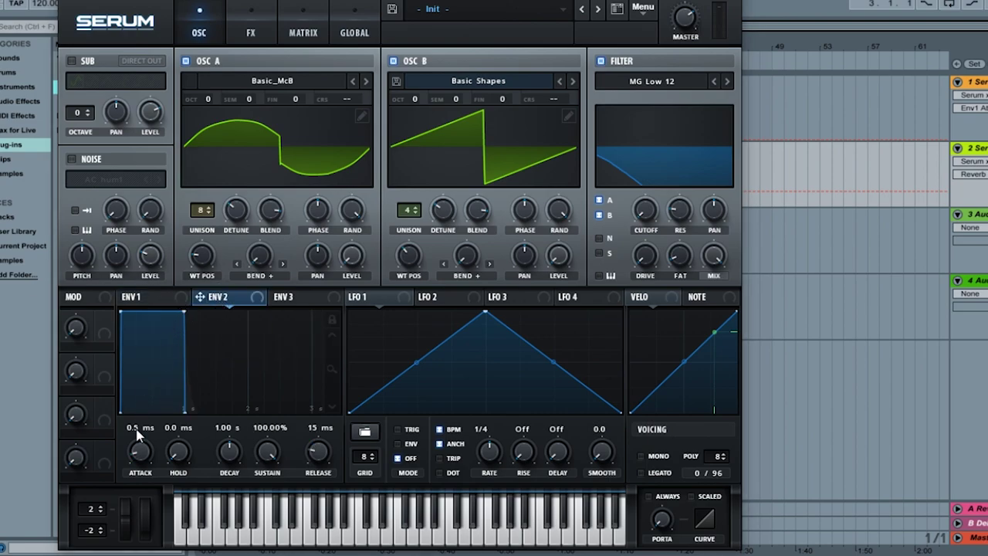
pyautogui.moveTo(138, 453); pyautogui.dragTo(160, 533)
pyautogui.moveTo(228, 452); pyautogui.dragTo(225, 478)
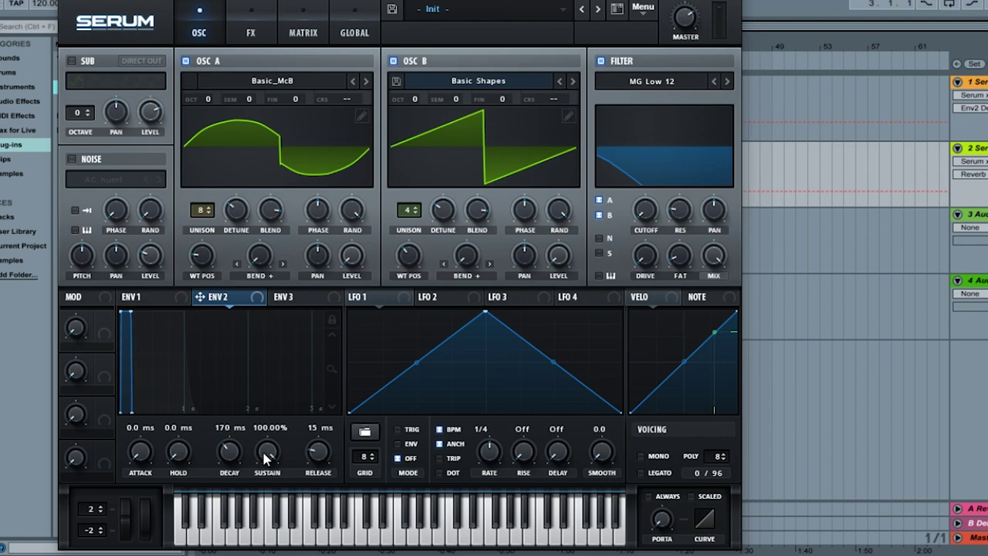
pyautogui.moveTo(272, 451); pyautogui.dragTo(235, 552)
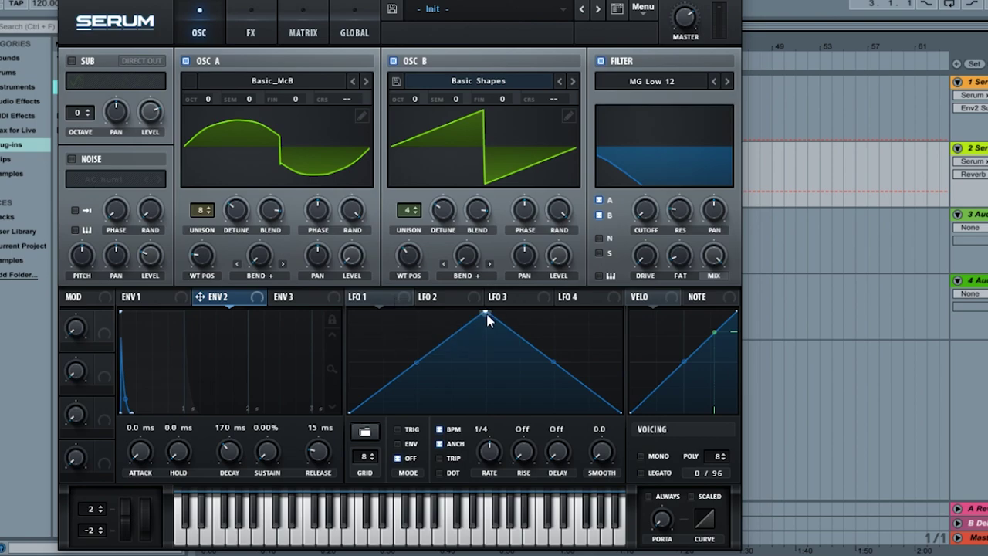
# Shape LFO 1 with an earlier peak and a bulging falling curve, using ENV mode and triplet timing.
pyautogui.moveTo(485, 315); pyautogui.dragTo(412, 305)
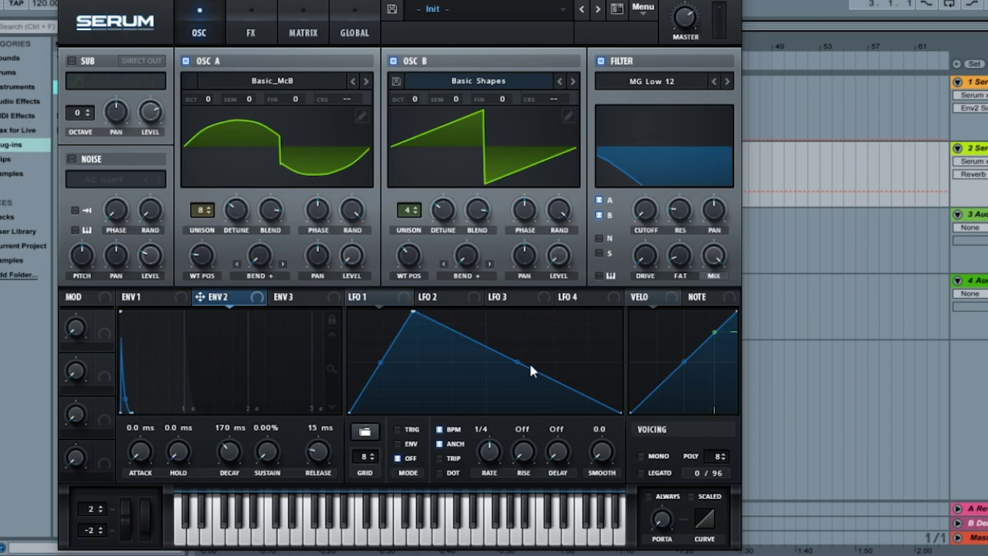
pyautogui.moveTo(517, 361); pyautogui.dragTo(555, 351)
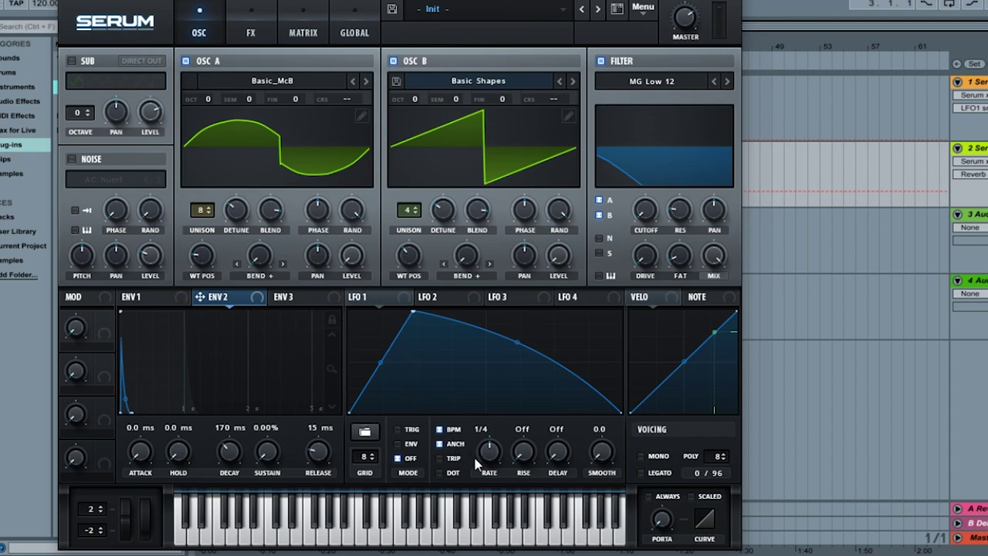
pyautogui.click(397, 445)
pyautogui.click(437, 457)
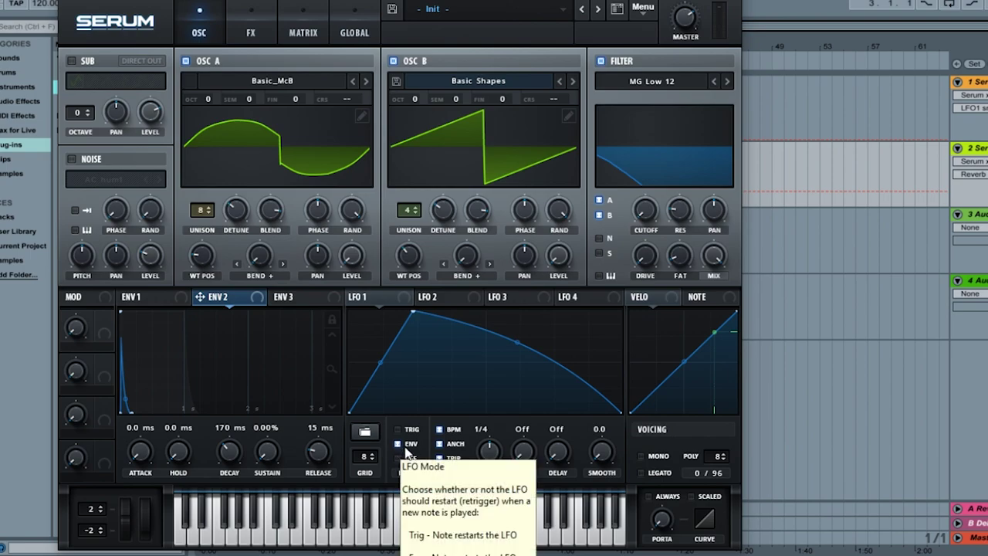
# Test LFO 1's motion with several keyboard notes and set its rate to 1/8 triplet.
pyautogui.click(451, 542)
pyautogui.click(437, 539)
pyautogui.click(414, 540)
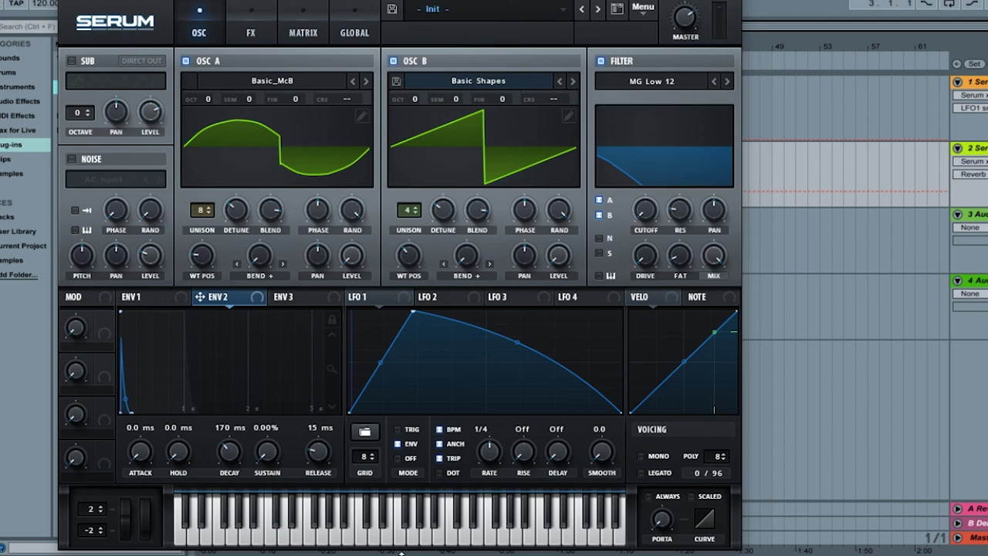
pyautogui.click(428, 540)
pyautogui.click(461, 544)
pyautogui.click(487, 540)
pyautogui.click(451, 541)
pyautogui.click(467, 538)
pyautogui.moveTo(496, 450); pyautogui.dragTo(491, 437)
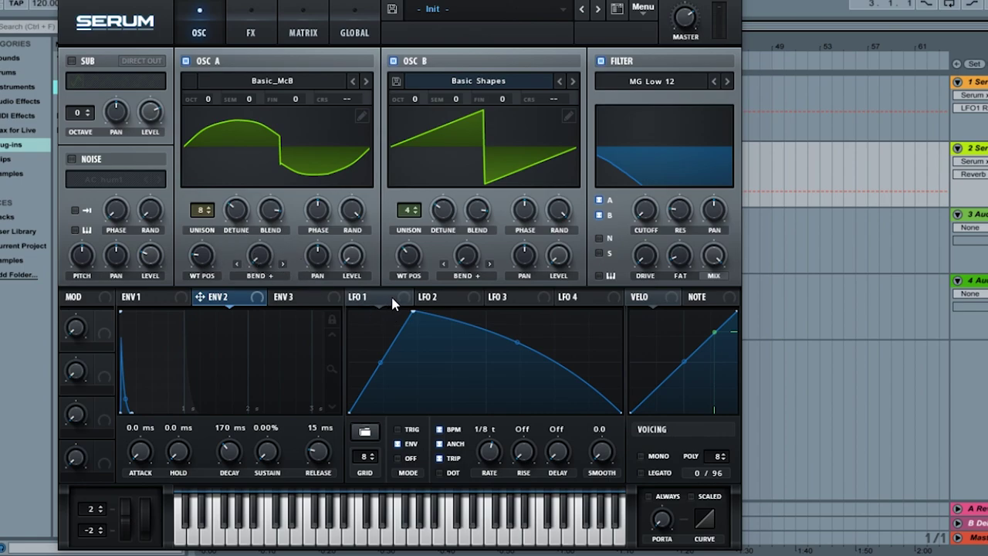
# Assign LFO 1 to the Bend + warp and level of both oscillators and to the filter cutoff.
pyautogui.moveTo(352, 296); pyautogui.dragTo(261, 253)
pyautogui.moveTo(369, 287); pyautogui.dragTo(352, 255)
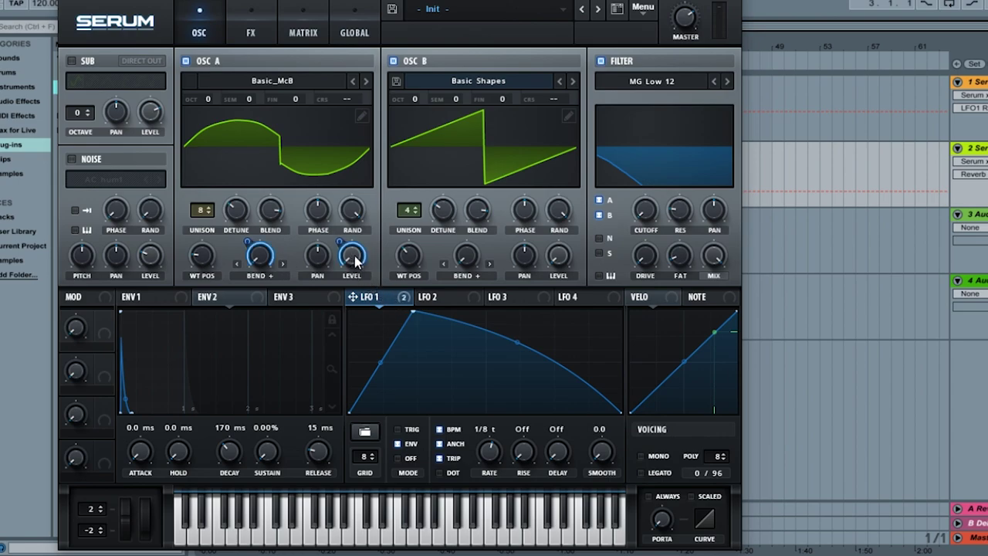
pyautogui.moveTo(397, 301); pyautogui.dragTo(565, 261)
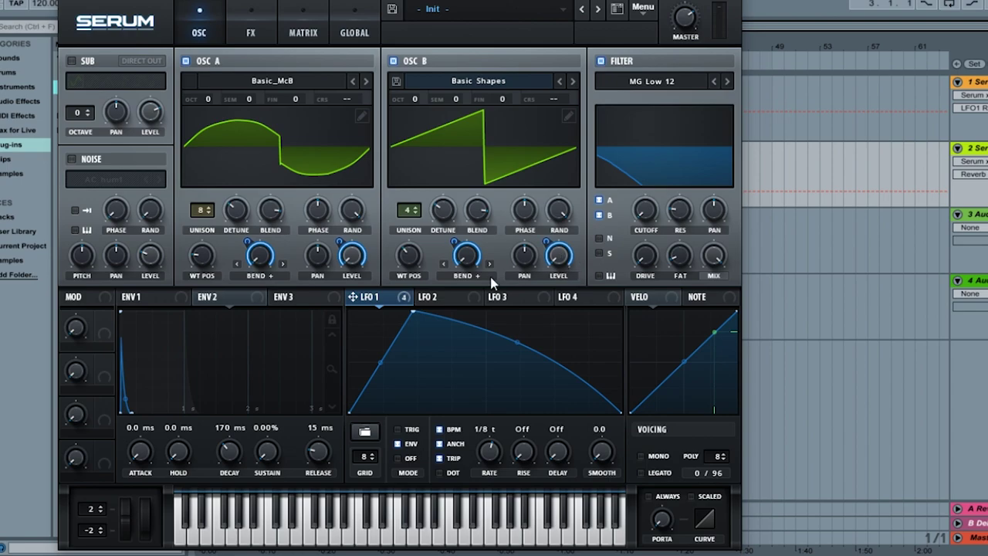
pyautogui.moveTo(373, 304); pyautogui.dragTo(646, 209)
# Play a few notes to test the LFO modulation and enable Legato voicing.
pyautogui.click(426, 543)
pyautogui.click(429, 543)
pyautogui.click(395, 542)
pyautogui.click(361, 542)
pyautogui.click(395, 544)
pyautogui.click(435, 540)
pyautogui.click(640, 472)
# Audition the modulated patch with Legato enabled by playing notes across the on-screen keyboard.
pyautogui.click(473, 543)
pyautogui.click(463, 542)
pyautogui.click(519, 540)
pyautogui.click(486, 541)
pyautogui.click(504, 538)
pyautogui.click(451, 537)
pyautogui.click(452, 539)
pyautogui.click(441, 540)
pyautogui.click(453, 541)
pyautogui.click(476, 540)
pyautogui.click(440, 532)
pyautogui.click(399, 545)
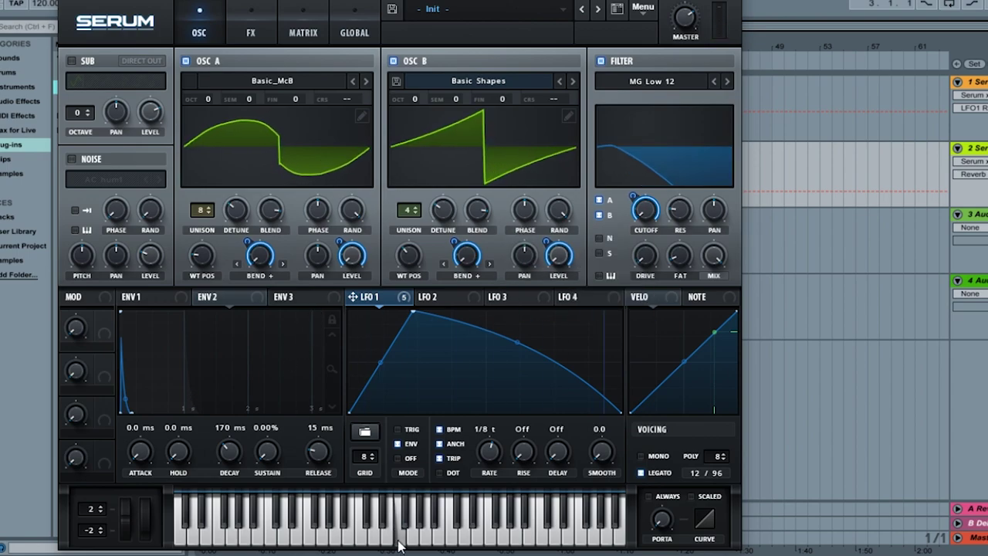
# Enable the Hyper/Dimension, Compressor and Reverb effects for the patch.
pyautogui.click(266, 31)
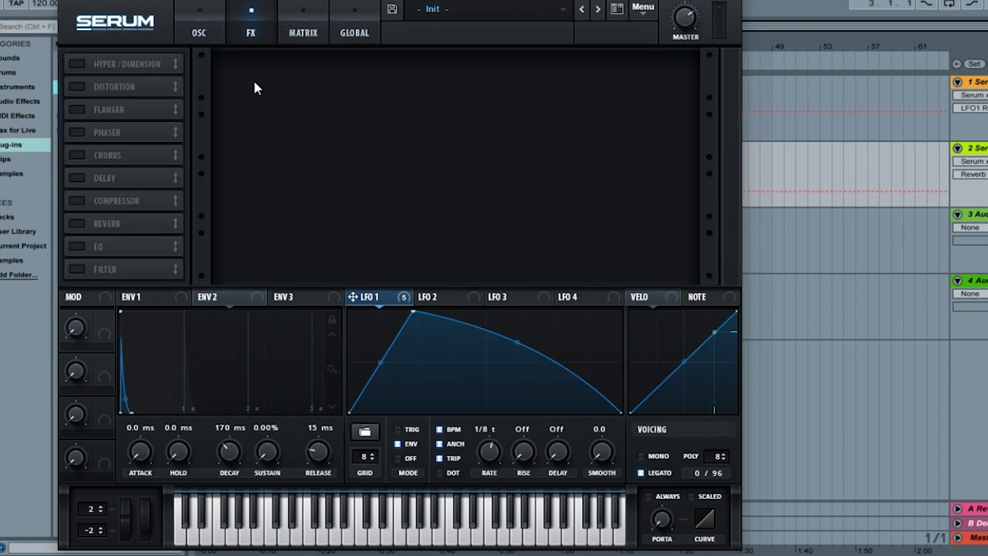
pyautogui.click(77, 64)
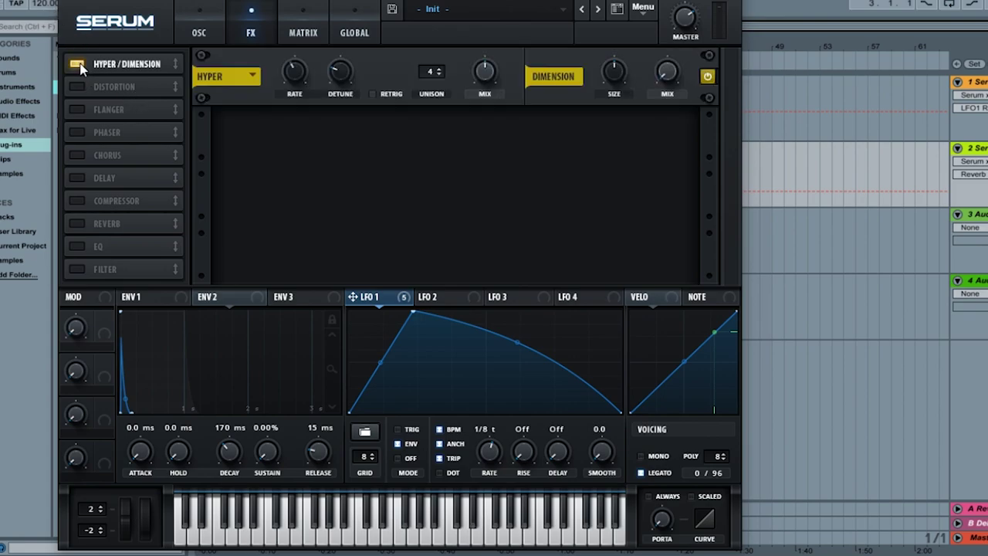
pyautogui.click(77, 200)
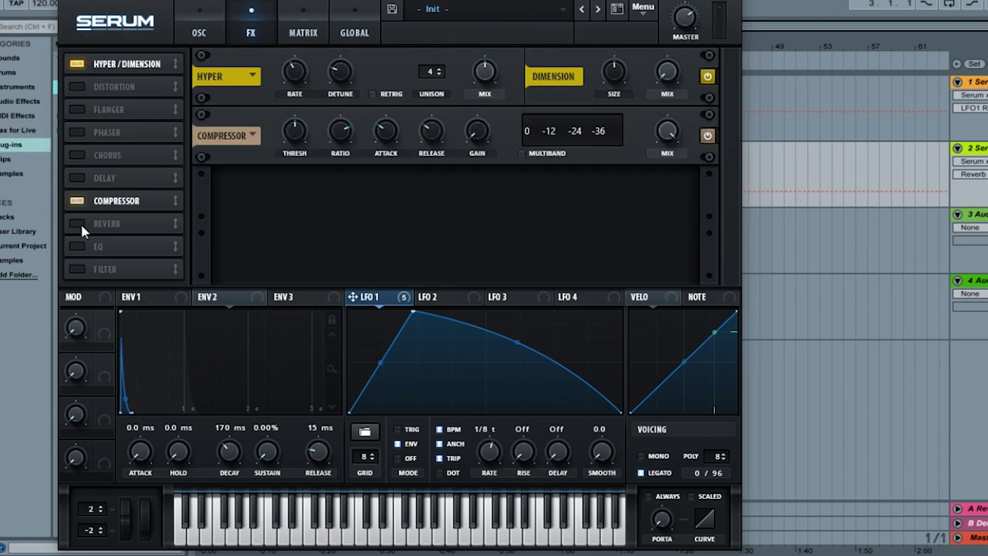
pyautogui.click(77, 223)
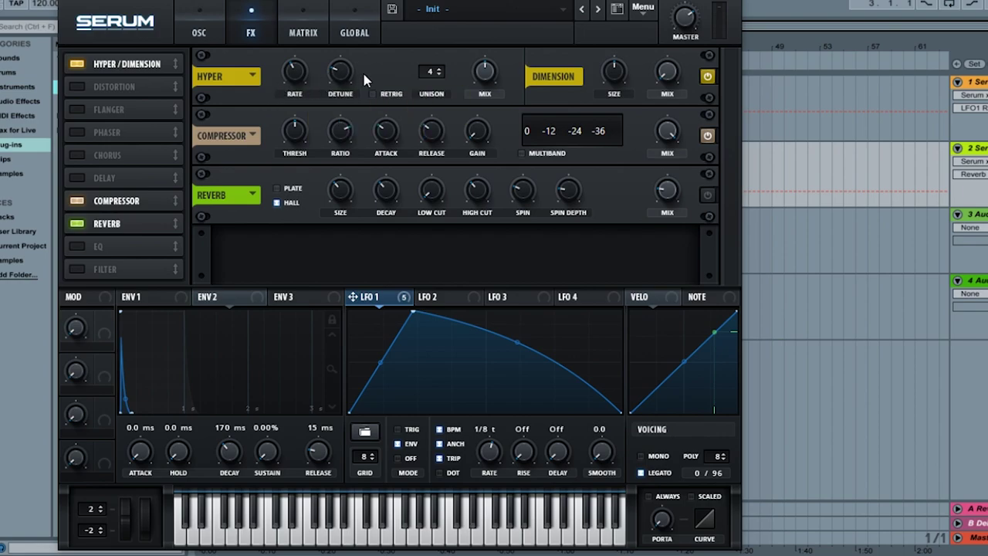
# Set the Hyper unison to 7, lower its mix, and assign LFO 1 to that mix.
pyautogui.click(438, 72)
pyautogui.click(438, 72)
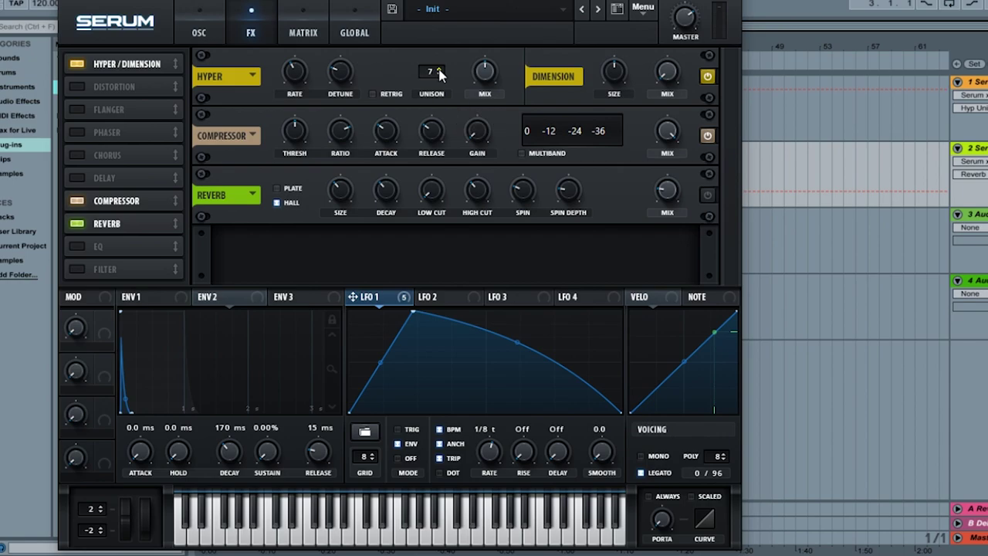
pyautogui.moveTo(485, 72); pyautogui.dragTo(457, 155)
pyautogui.moveTo(379, 305); pyautogui.dragTo(453, 154)
pyautogui.moveTo(484, 77); pyautogui.dragTo(484, 75)
# Play several keyboard notes to hear the LFO-modulated Hyper effect.
pyautogui.click(461, 541)
pyautogui.click(460, 542)
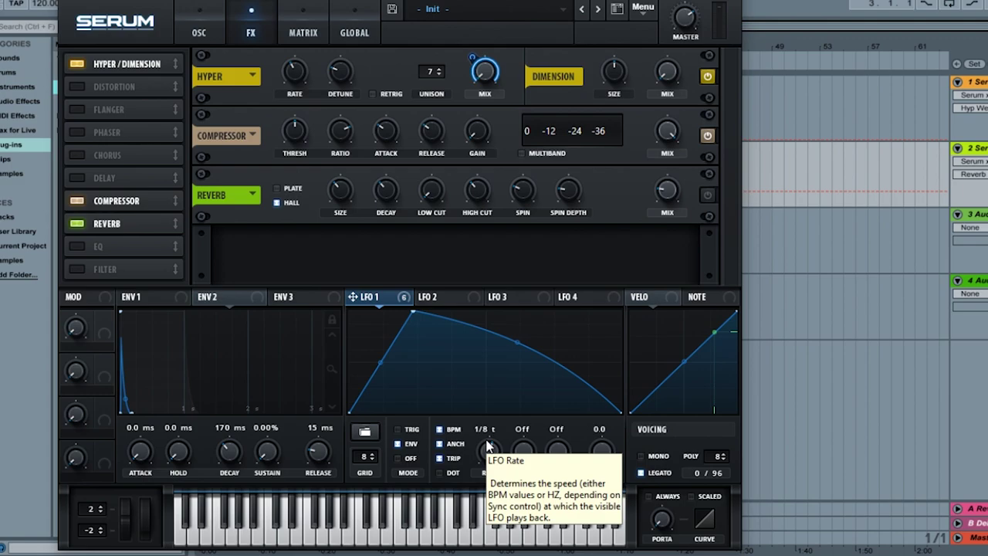
pyautogui.click(423, 542)
pyautogui.click(389, 544)
pyautogui.click(309, 539)
pyautogui.click(287, 539)
pyautogui.click(387, 537)
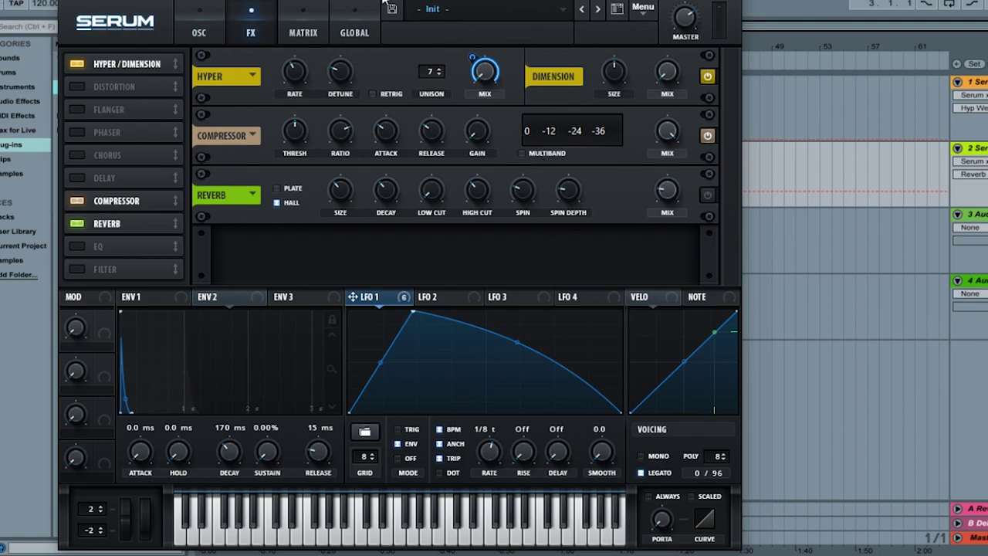
# Enable multiband mode on the compressor and raise its gain while testing with keyboard notes.
pyautogui.click(522, 153)
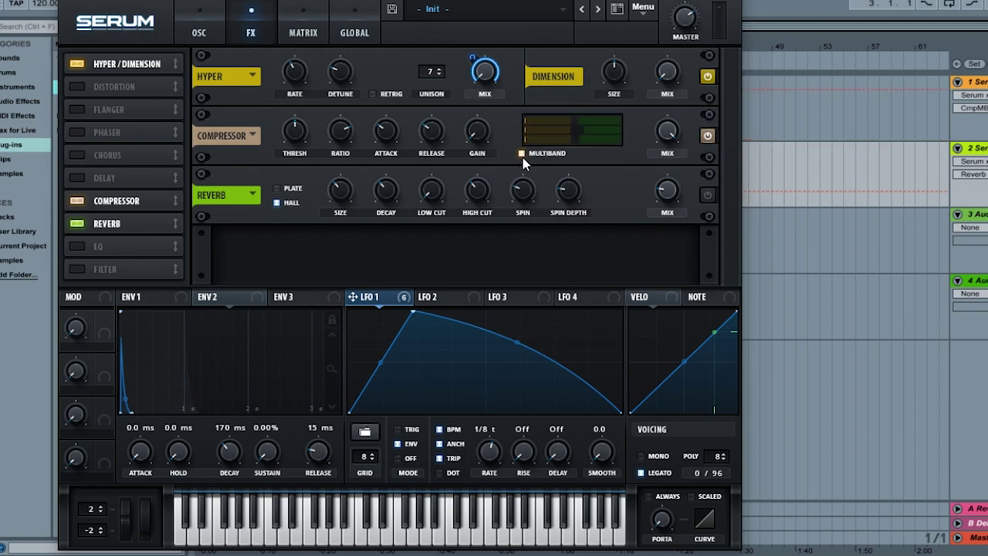
pyautogui.click(475, 543)
pyautogui.click(454, 533)
pyautogui.click(415, 536)
pyautogui.moveTo(474, 133); pyautogui.dragTo(473, 96)
pyautogui.moveTo(467, 536); pyautogui.dragTo(367, 544)
# Show envelope 1, then reduce the reverb's size and raise its low cut and high cut.
pyautogui.click(142, 296)
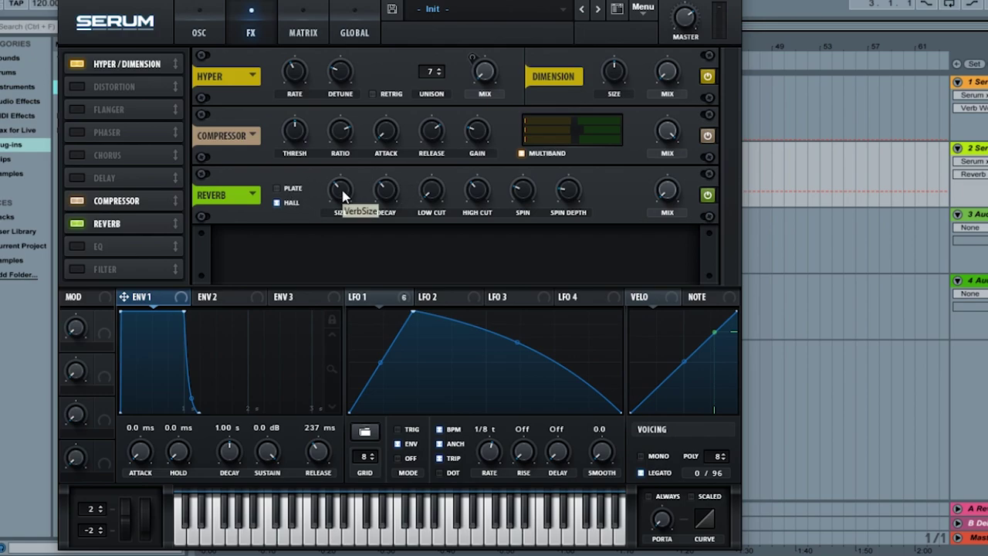
pyautogui.moveTo(344, 197); pyautogui.dragTo(340, 220)
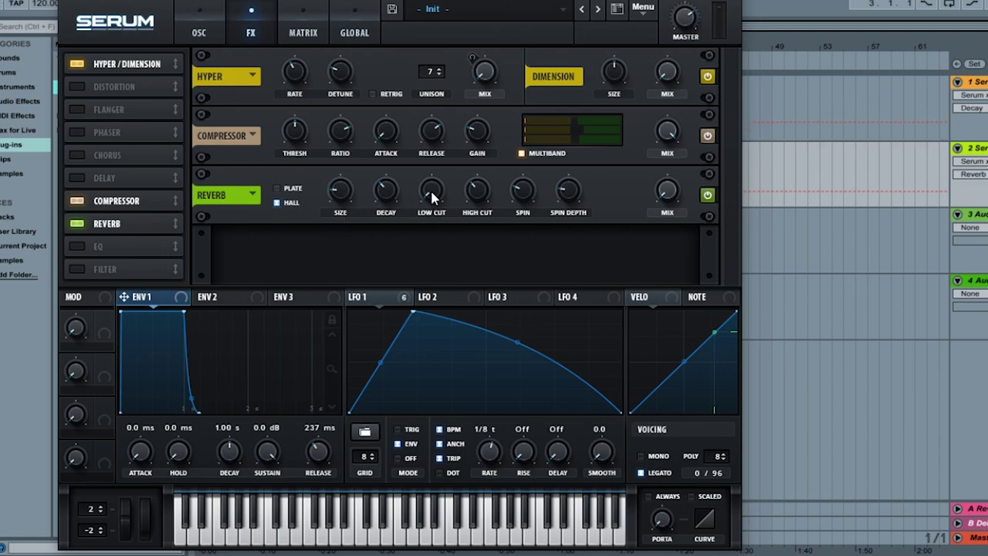
pyautogui.moveTo(432, 197); pyautogui.dragTo(430, 134)
pyautogui.scroll(6, 480, 193)
# Name the first macro "rev" and assign it to the reverb mix.
pyautogui.click(94, 348)
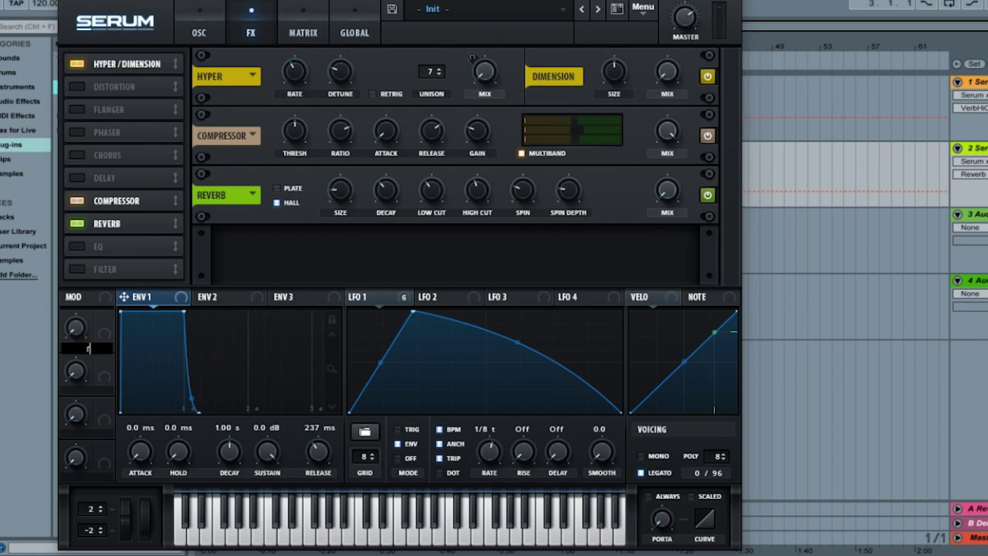
pyautogui.write('rev')
pyautogui.press('Return')
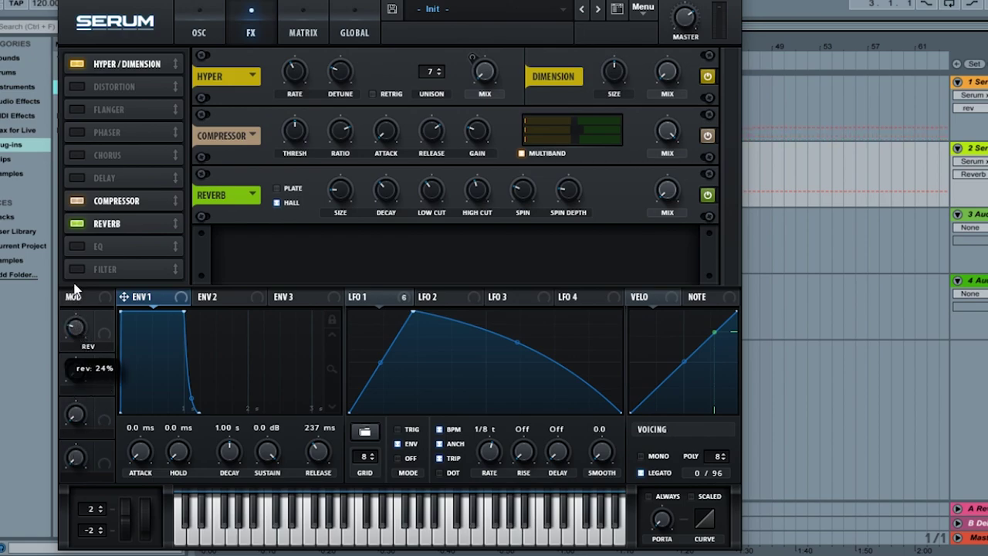
pyautogui.moveTo(104, 324); pyautogui.dragTo(667, 190)
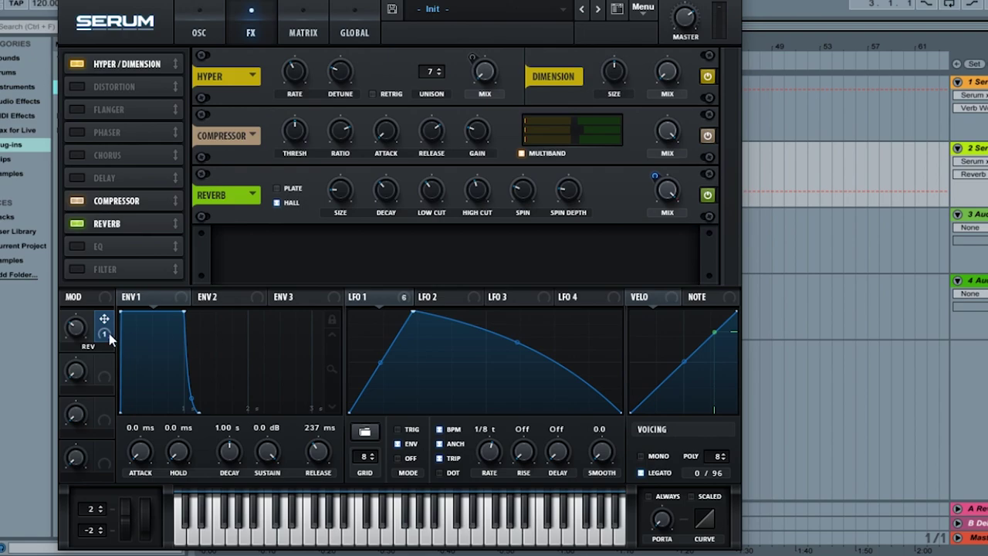
# Re-enter "rev" as the first macro's name, lower the reverb mix and adjust its macro modulation amount.
pyautogui.rightClick(670, 191)
pyautogui.click(736, 243)
pyautogui.doubleClick(87, 347)
pyautogui.write('rev')
pyautogui.press('Return')
pyautogui.click(665, 199)
pyautogui.moveTo(664, 197); pyautogui.dragTo(653, 265)
pyautogui.moveTo(621, 177); pyautogui.dragTo(642, 270)
# Audition the patch with the macro-controlled reverb by playing notes across the keyboard.
pyautogui.click(413, 545)
pyautogui.click(438, 544)
pyautogui.click(391, 544)
pyautogui.click(338, 544)
pyautogui.click(287, 545)
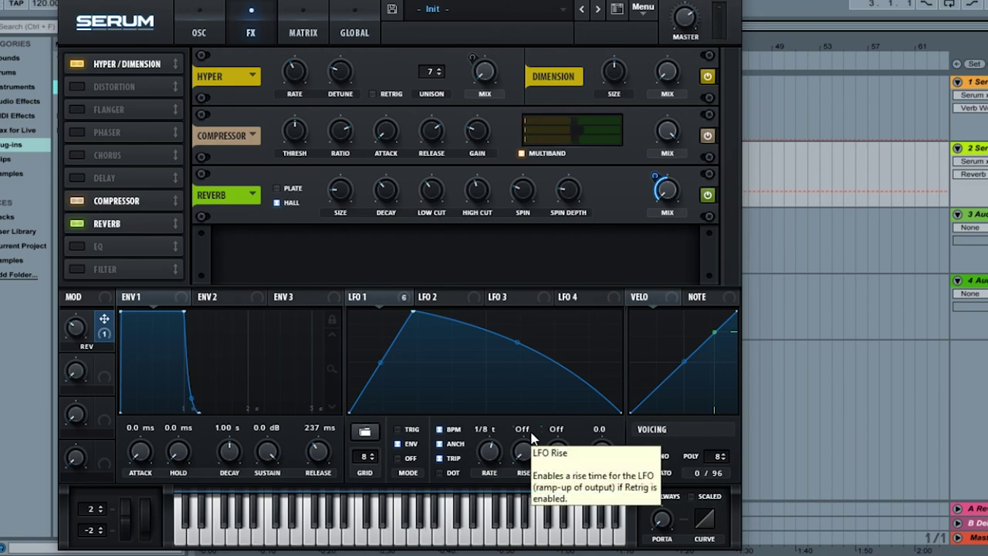
pyautogui.click(477, 536)
pyautogui.click(426, 536)
pyautogui.click(387, 536)
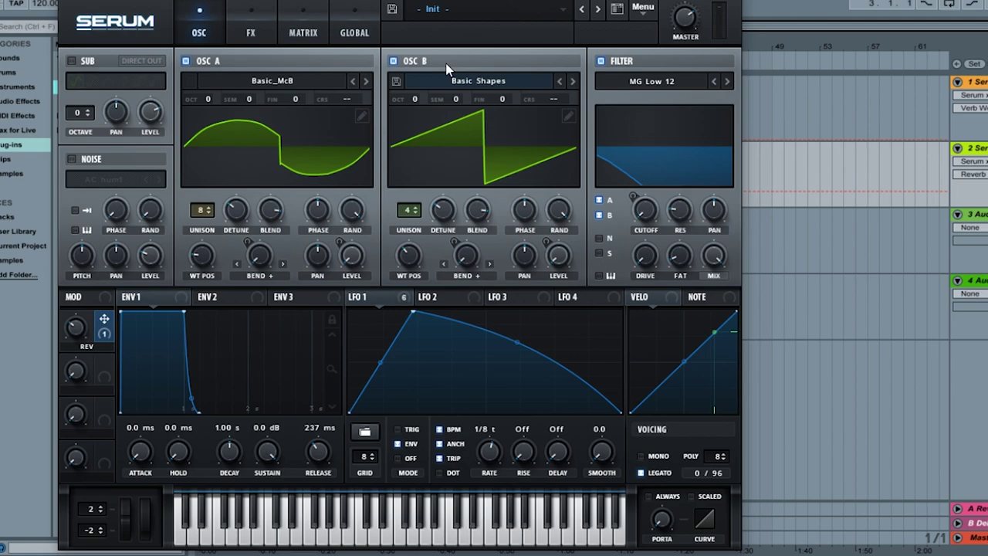
# Play more notes while watching both oscillators and the filter respond to the modulation.
pyautogui.click(451, 541)
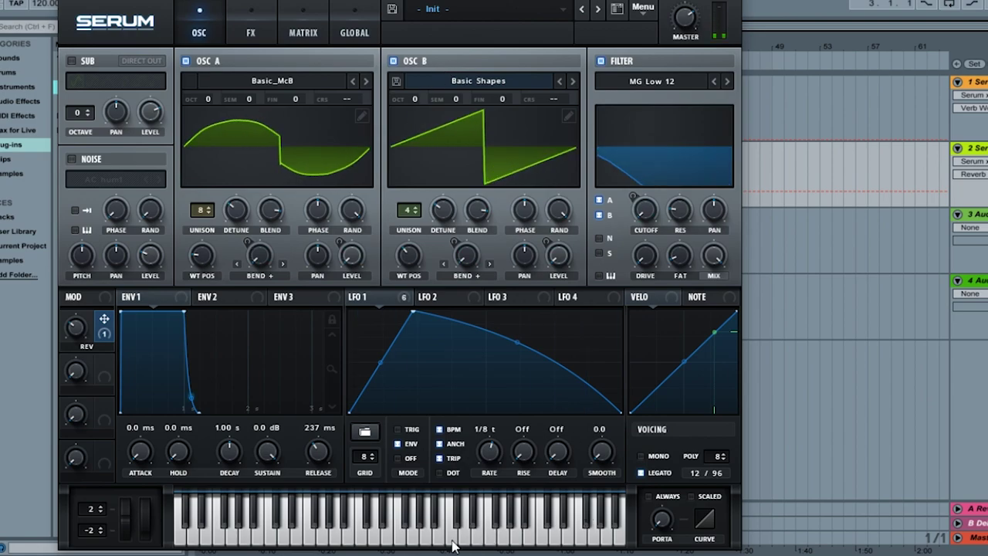
pyautogui.click(391, 540)
pyautogui.click(439, 541)
pyautogui.click(407, 542)
pyautogui.click(363, 544)
pyautogui.click(438, 542)
# Browse oscillator B's wavetables and try Basic Mini.
pyautogui.click(515, 84)
pyautogui.click(552, 100)
pyautogui.click(573, 82)
pyautogui.click(561, 83)
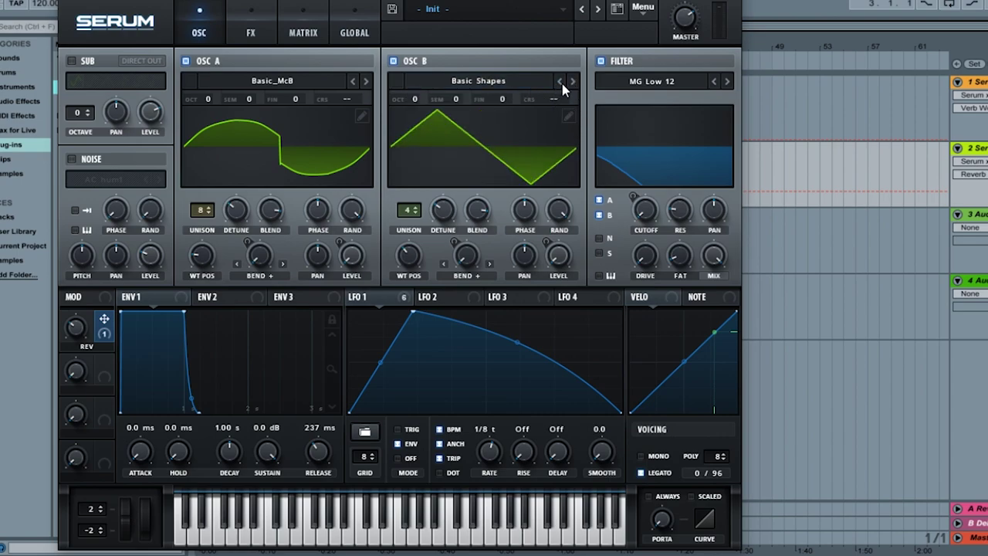
pyautogui.click(561, 83)
pyautogui.click(572, 82)
pyautogui.click(560, 83)
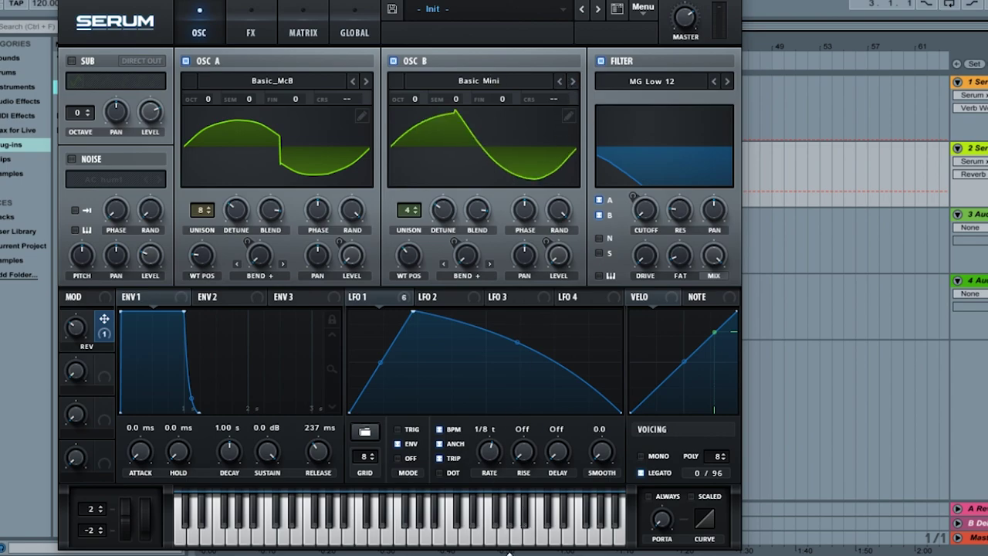
# Audition the Basic Mini wavetable in oscillator B with several keyboard notes.
pyautogui.click(489, 539)
pyautogui.click(463, 540)
pyautogui.click(411, 539)
pyautogui.click(358, 538)
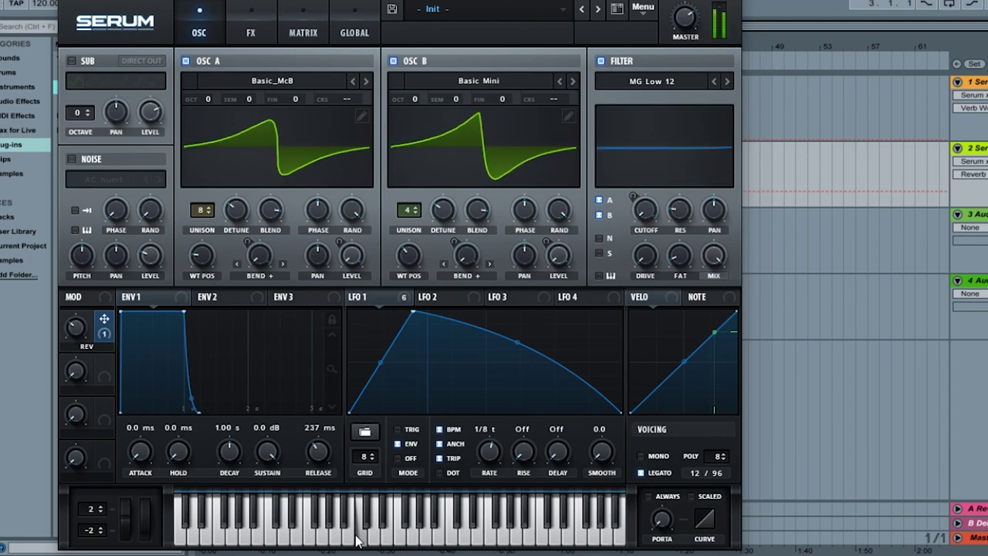
pyautogui.click(330, 538)
pyautogui.click(353, 541)
pyautogui.click(453, 540)
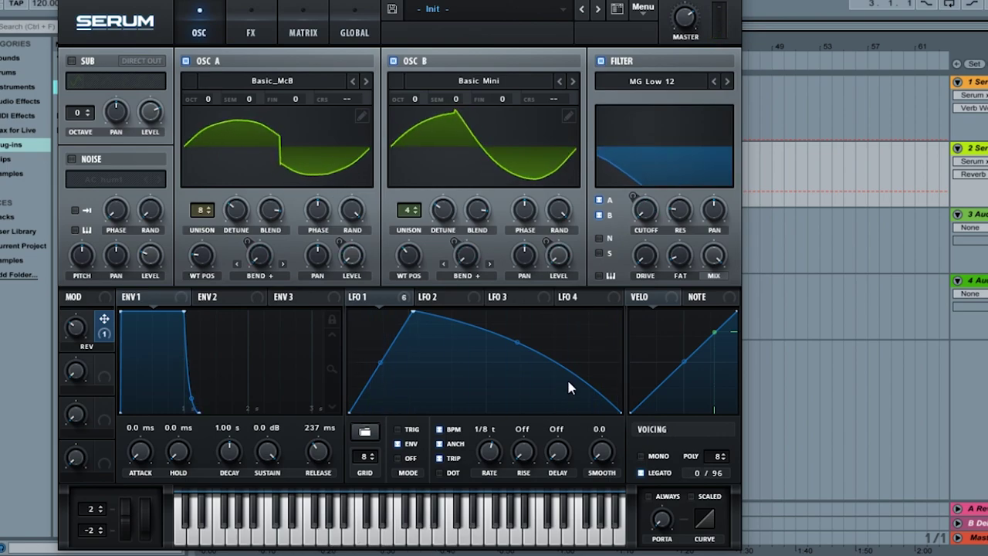
# Load the Analog_BD_Sin wavetable in oscillator B and audition it with notes across the keyboard.
pyautogui.click(558, 79)
pyautogui.click(562, 83)
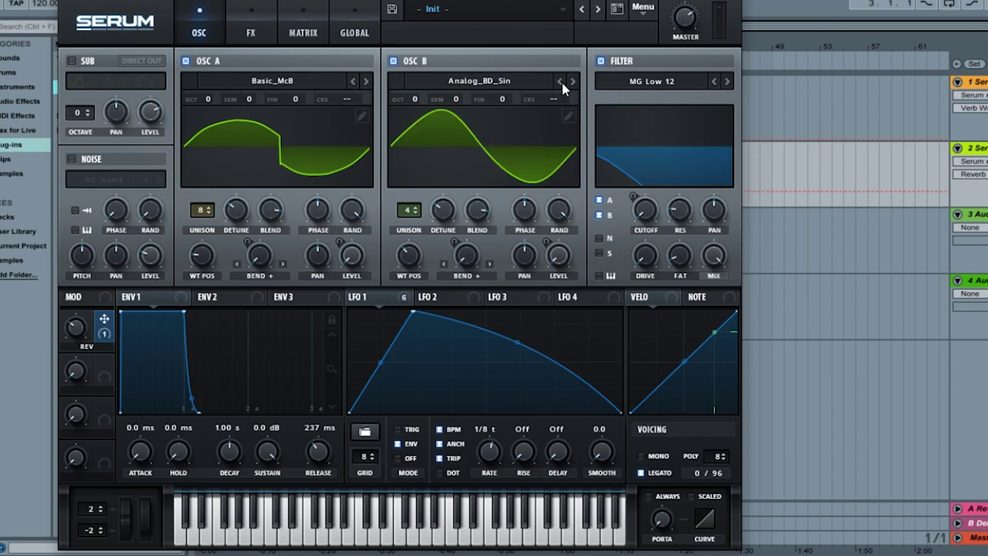
pyautogui.click(488, 541)
pyautogui.click(457, 540)
pyautogui.click(355, 539)
pyautogui.click(272, 544)
pyautogui.click(235, 544)
pyautogui.click(215, 543)
pyautogui.click(197, 543)
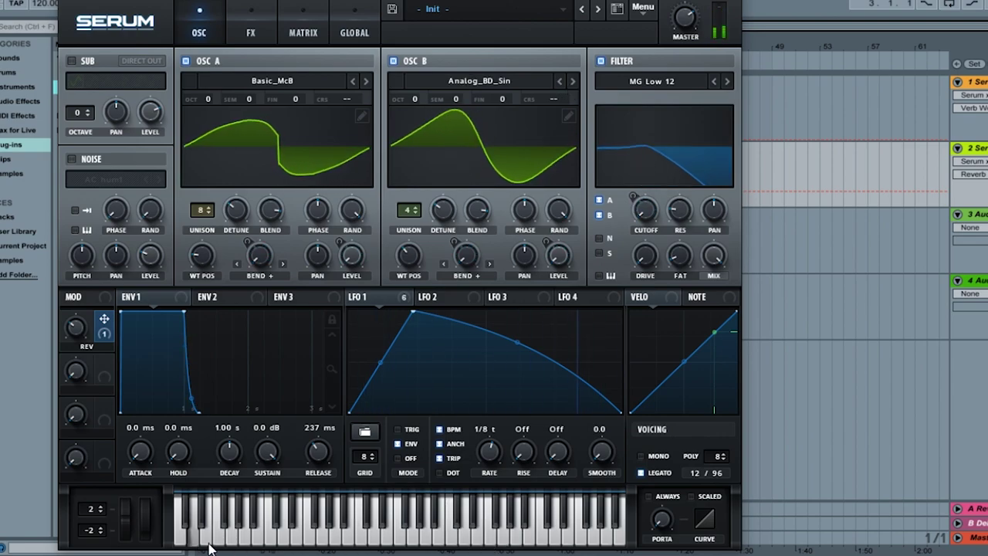
pyautogui.click(467, 543)
pyautogui.click(529, 541)
pyautogui.click(466, 543)
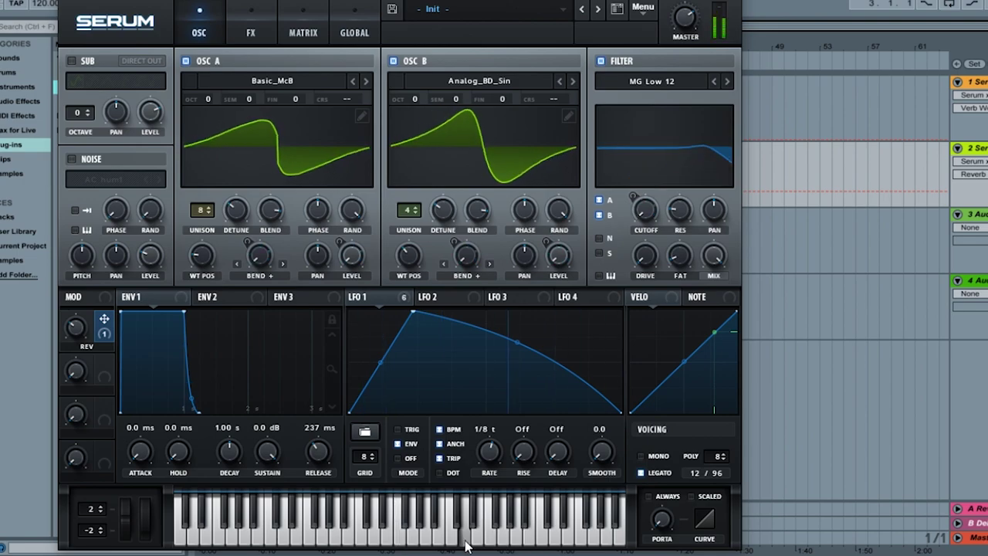
# Turn the Hyper/Dimension effect off and on again, playing notes to compare the sound.
pyautogui.click(316, 18)
pyautogui.click(247, 21)
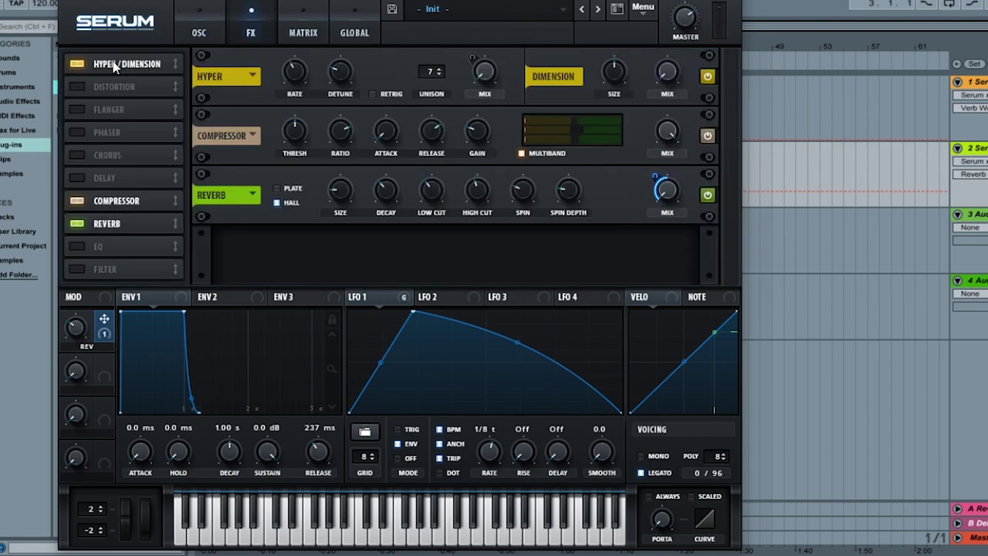
pyautogui.click(80, 64)
pyautogui.click(454, 533)
pyautogui.click(425, 532)
pyautogui.click(386, 544)
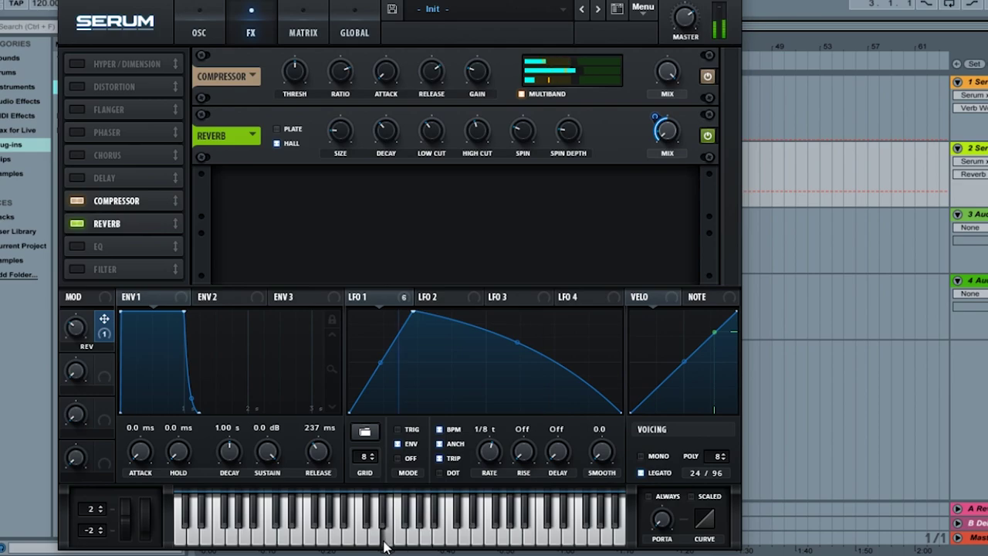
pyautogui.click(77, 64)
pyautogui.click(452, 536)
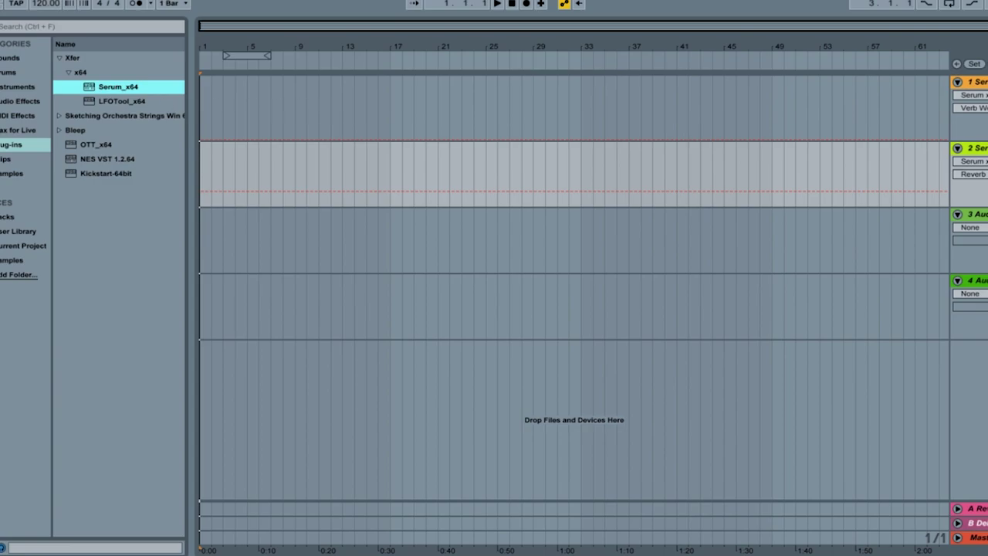
# Record a short one-bar MIDI clip at the start of the first Serum track.
pyautogui.click(202, 94)
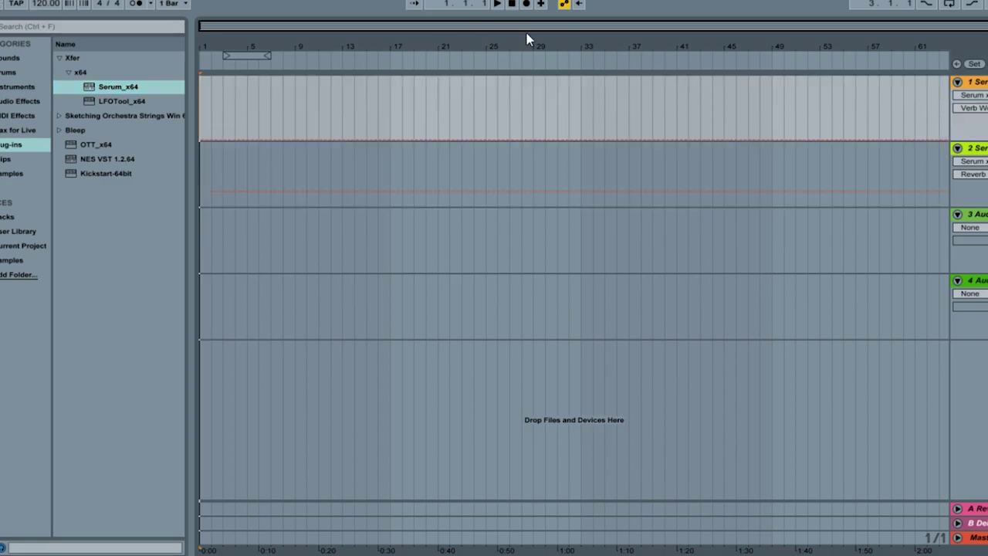
pyautogui.click(526, 4)
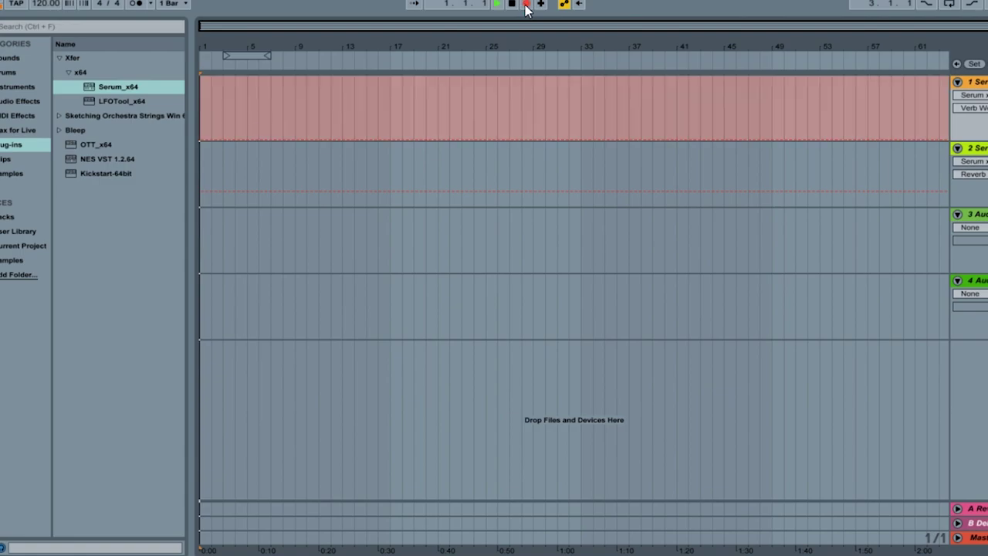
pyautogui.click(511, 4)
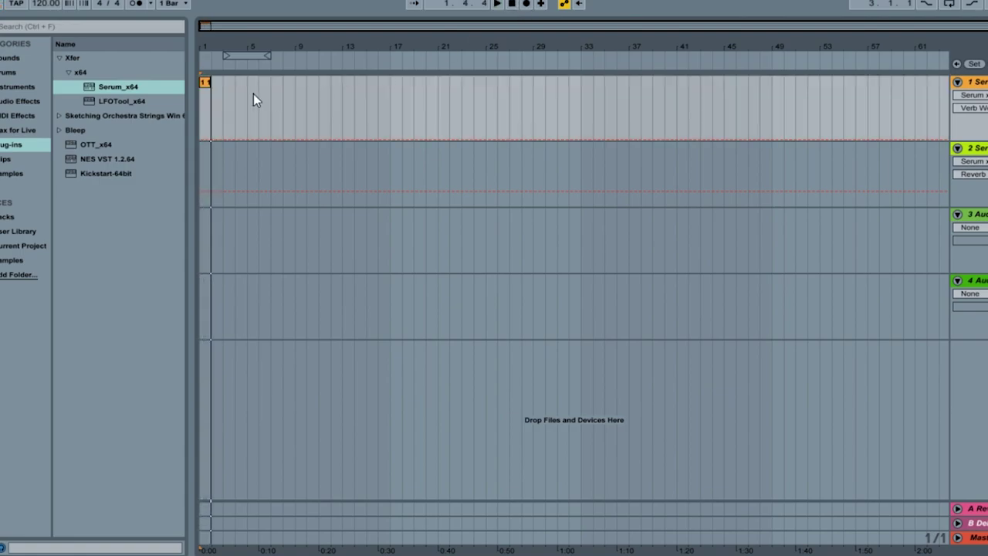
# Open the recorded clip's notes and move the four-note chord down one octave.
pyautogui.click(207, 81)
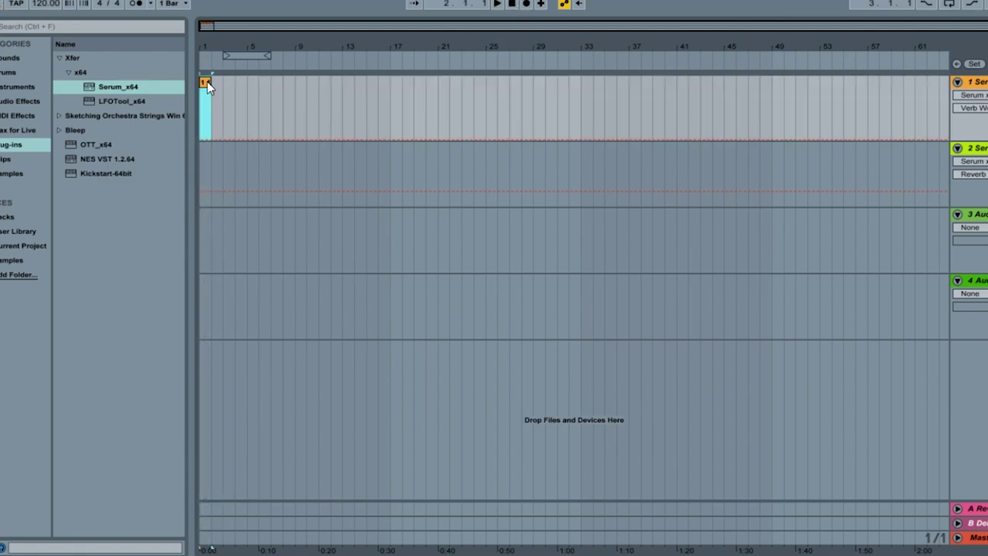
pyautogui.doubleClick(207, 81)
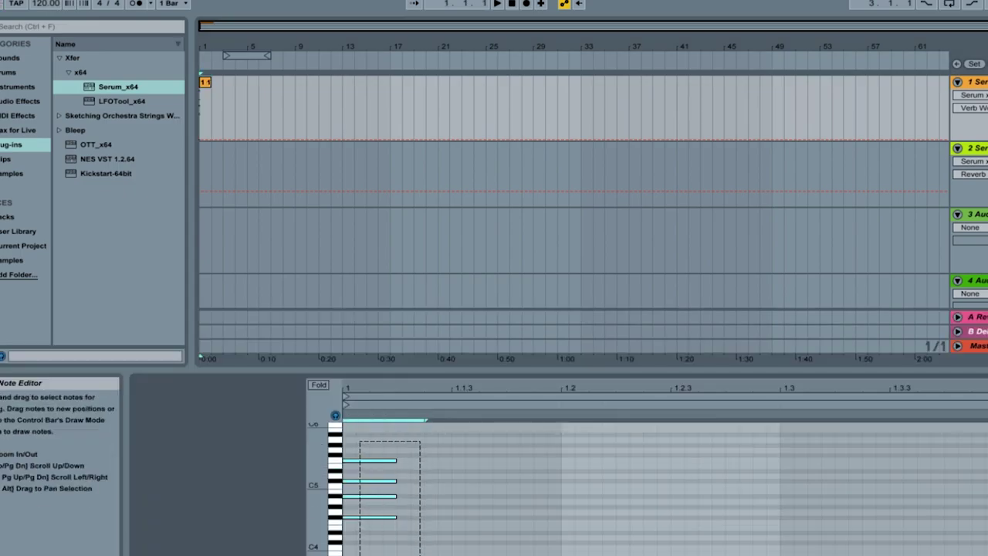
pyautogui.moveTo(419, 446); pyautogui.dragTo(385, 553)
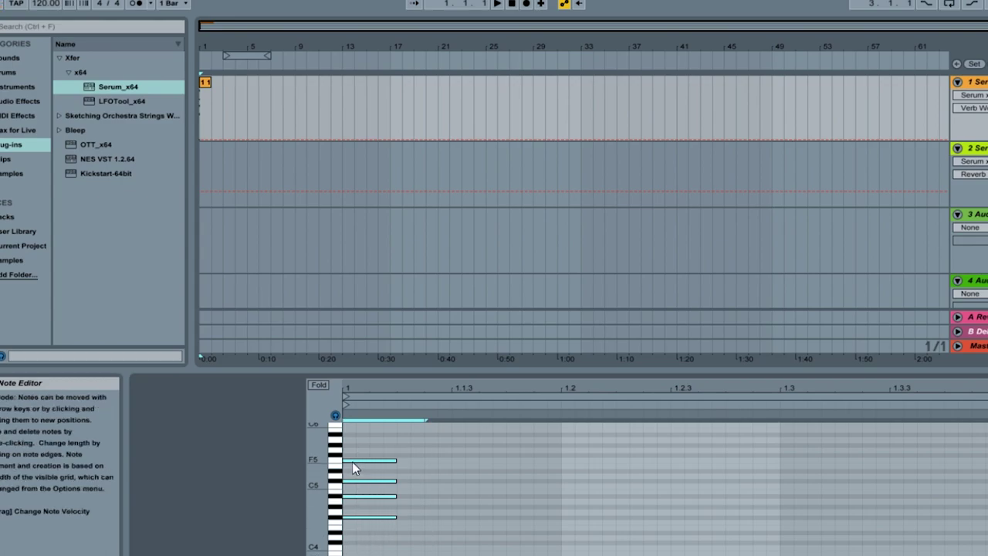
pyautogui.moveTo(351, 461); pyautogui.dragTo(351, 523)
# Copy the chord, paste it at 1.1.3, 1.2, 1.2.3 and 1.3, and play the clip.
pyautogui.moveTo(476, 500); pyautogui.dragTo(351, 555)
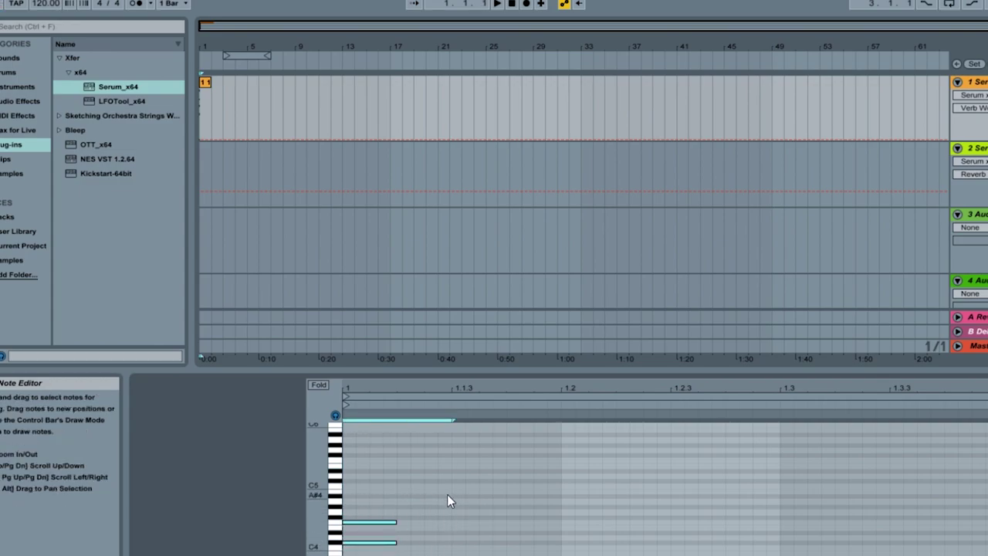
pyautogui.click(454, 534)
pyautogui.hotkey('ctrl', 'v')
pyautogui.click(562, 528)
pyautogui.hotkey('ctrl', 'v')
pyautogui.click(678, 525)
pyautogui.hotkey('ctrl', 'v')
pyautogui.click(784, 525)
pyautogui.hotkey('ctrl', 'v')
pyautogui.click(498, 6)
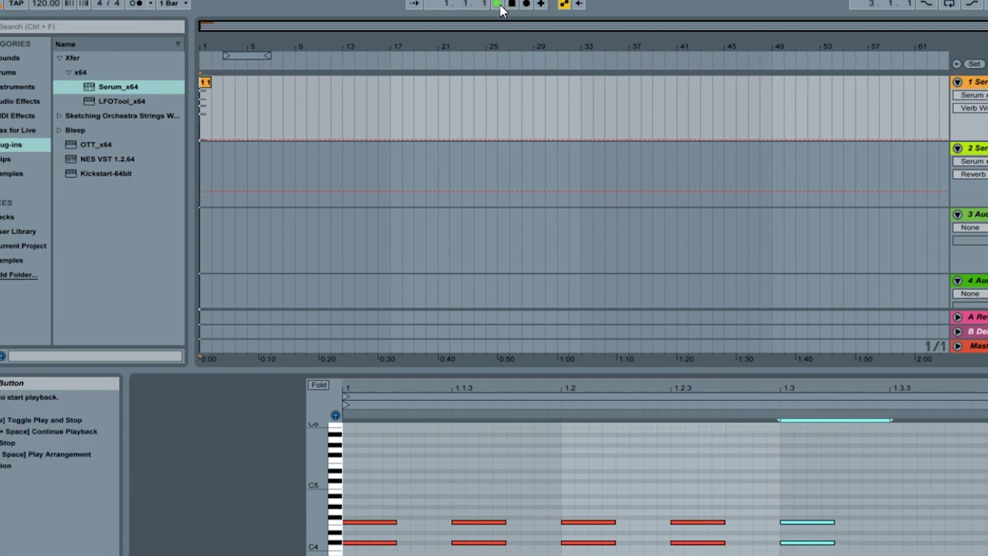